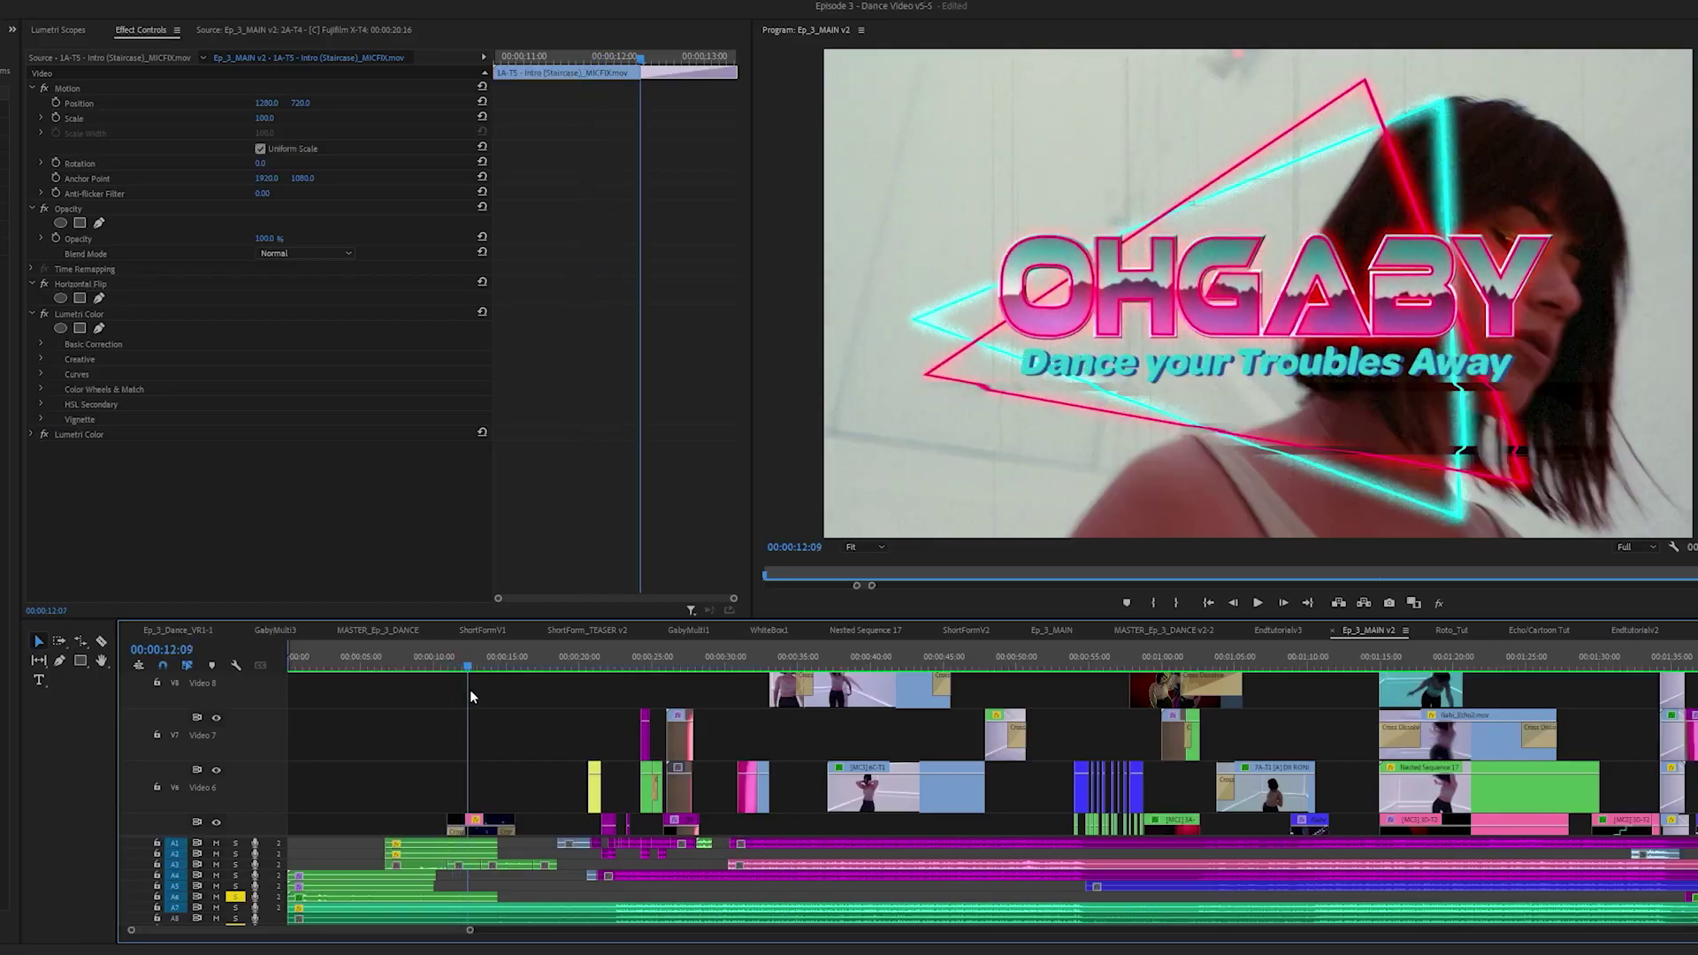
Scrub the timeline to about 00:00:20, where the dancer stands before the pink arch
{"action": "left_click_drag", "start_coordinate": [470, 688], "coordinate": [598, 829]}
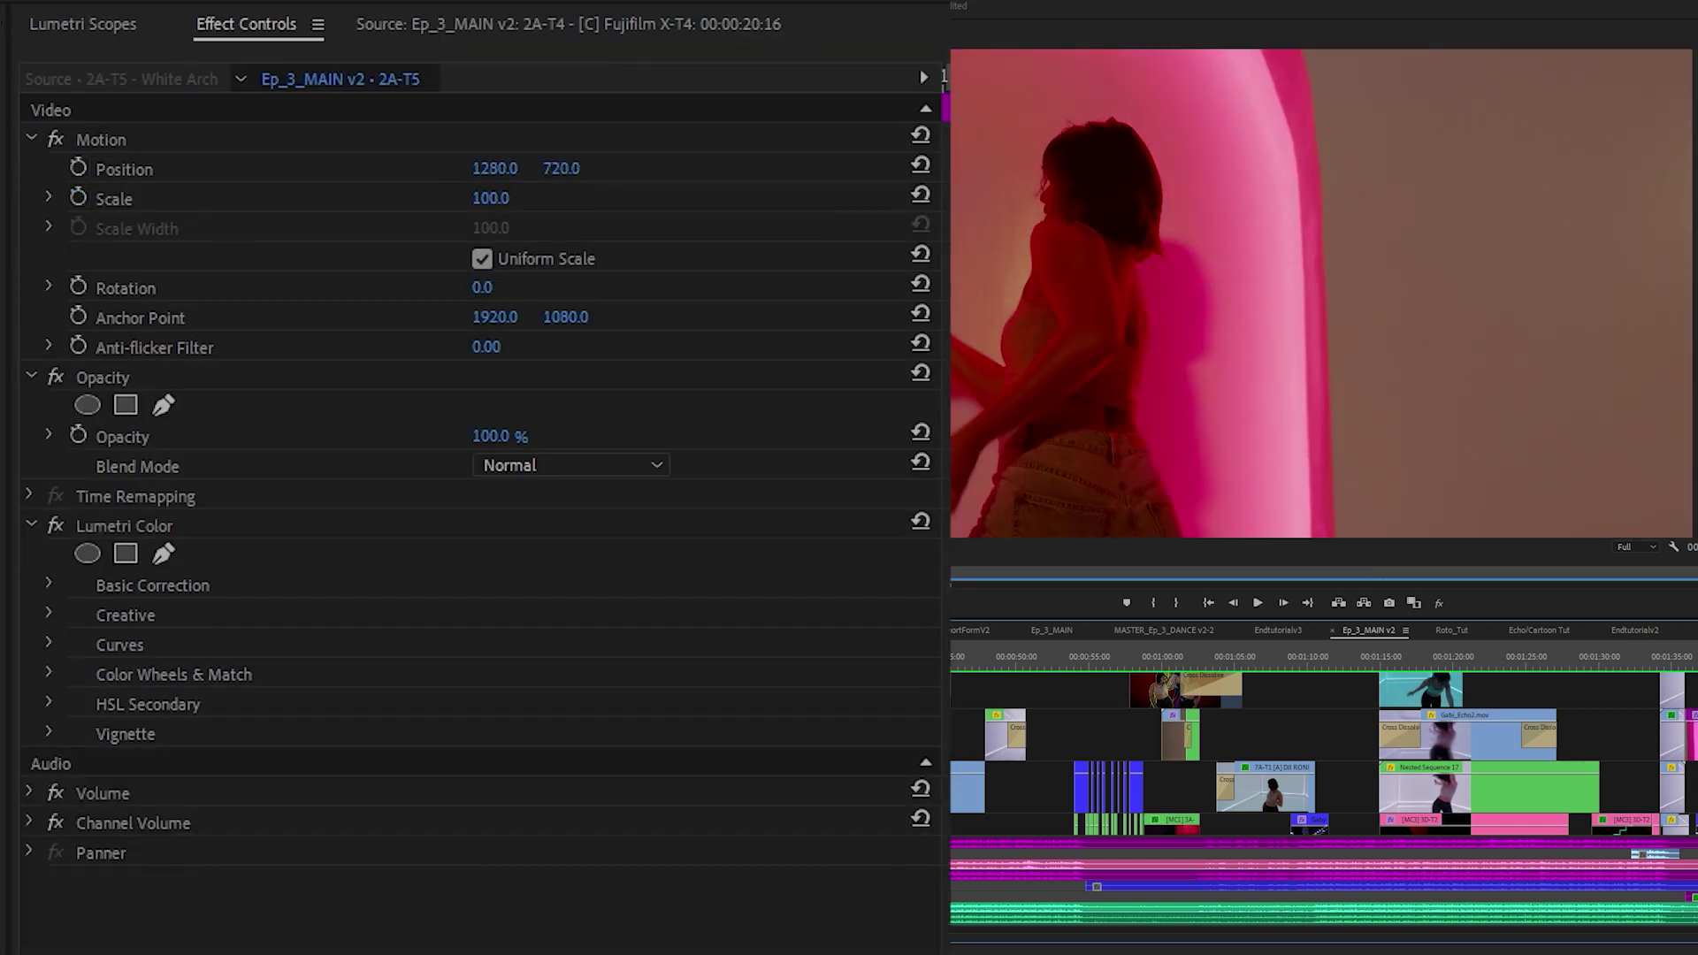
Preview the sequence, select the 2A-T4 wall clip, and search Effects for 'war' to find Warp Stabilizer
{"action": "key", "text": "space"}
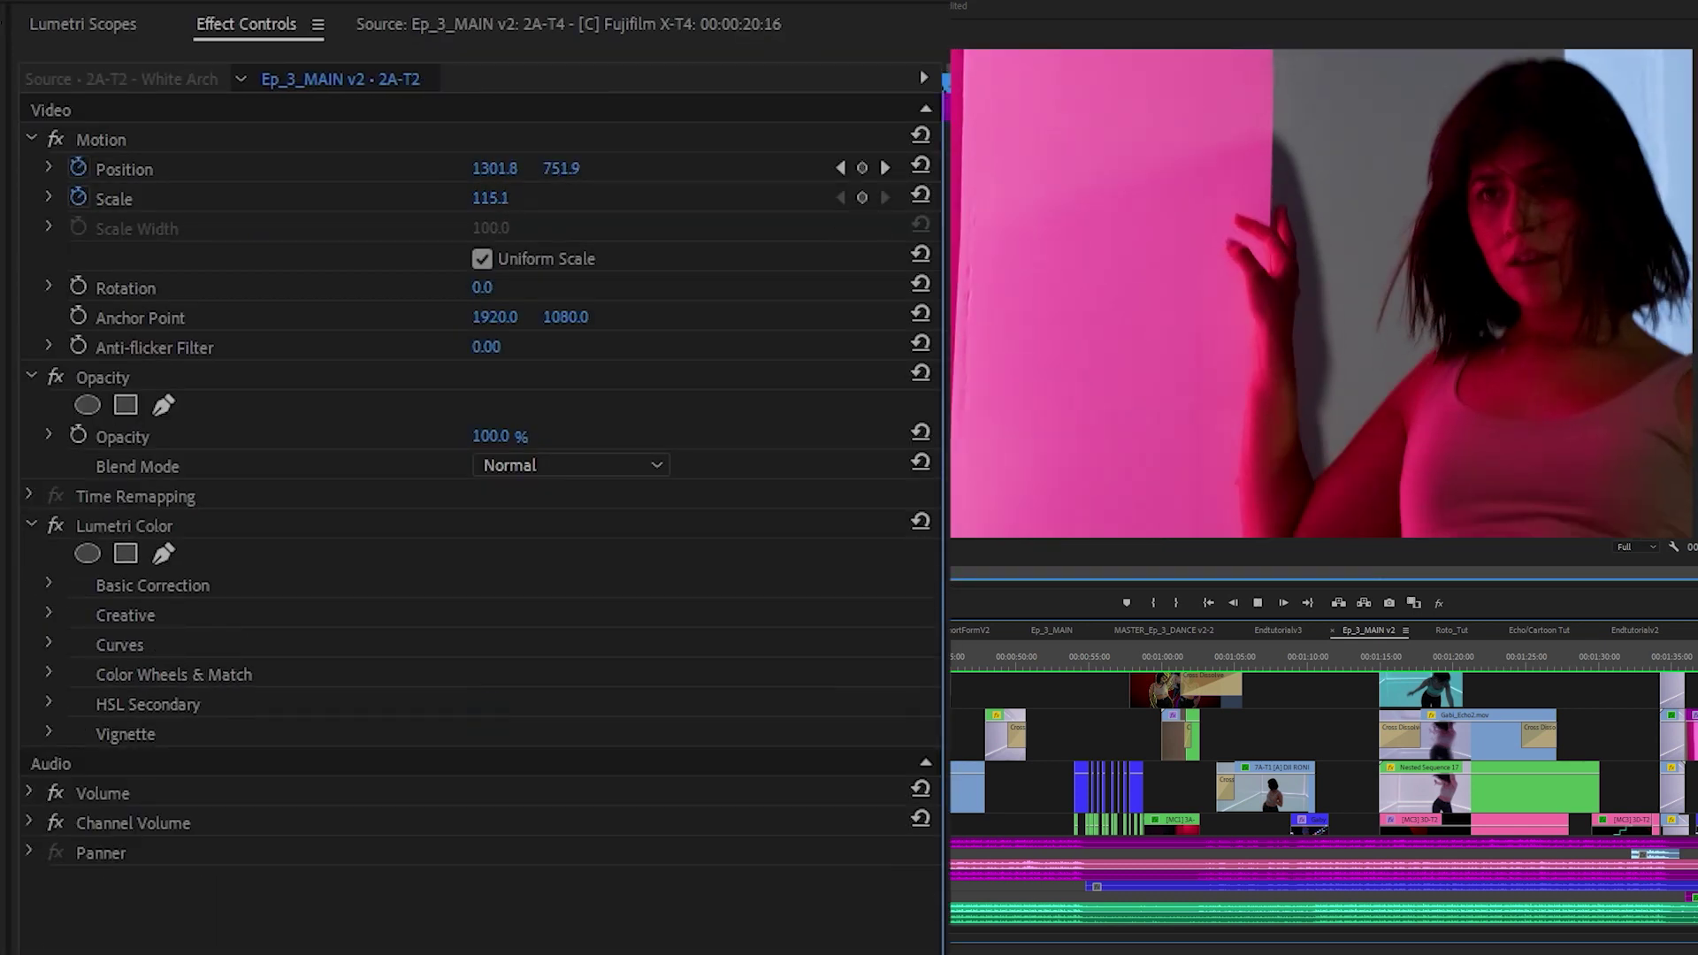
{"action": "key", "text": "space"}
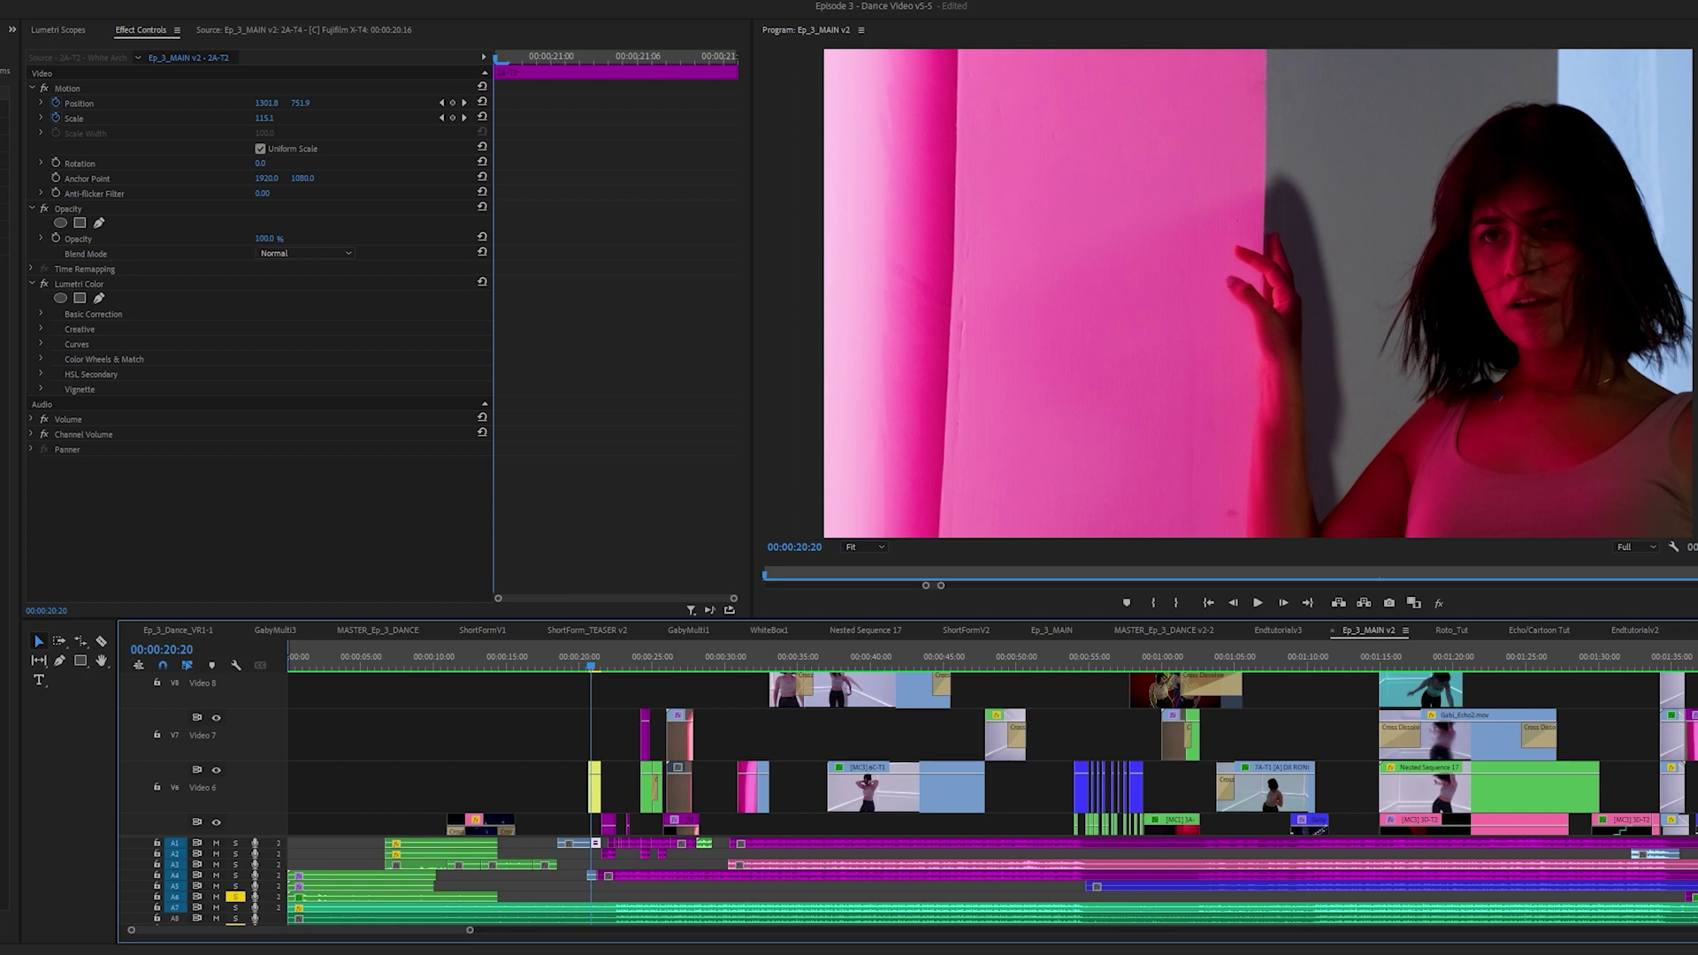
{"action": "left_click", "coordinate": [597, 775]}
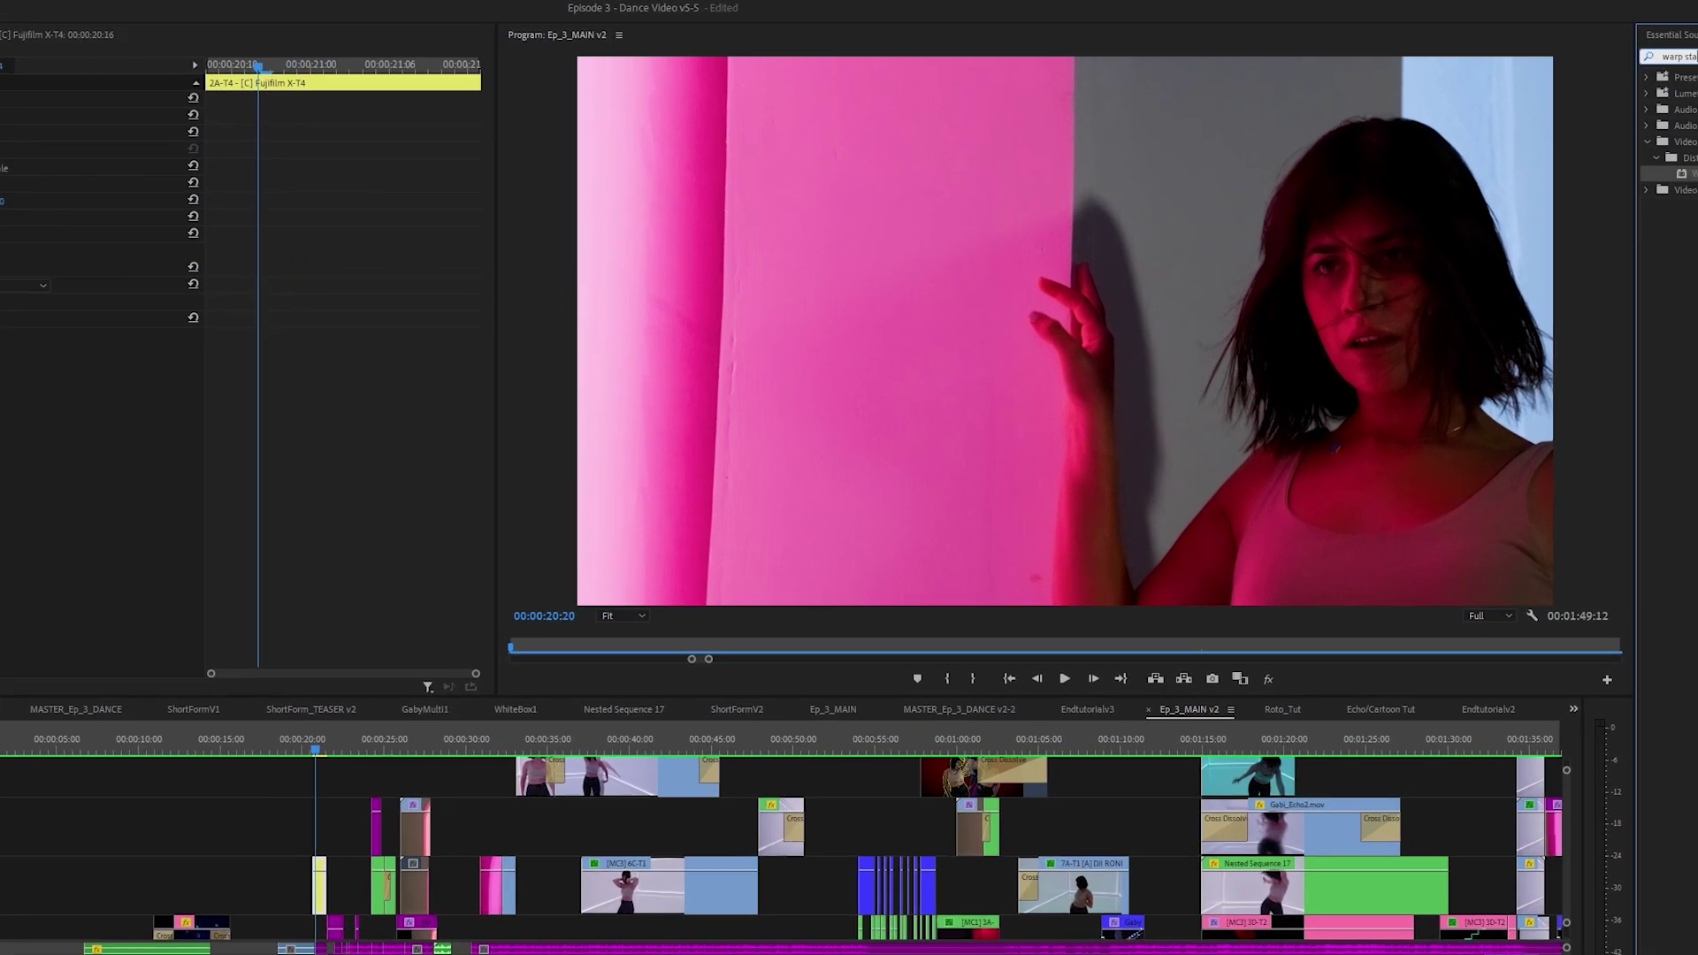
{"action": "type", "text": "war"}
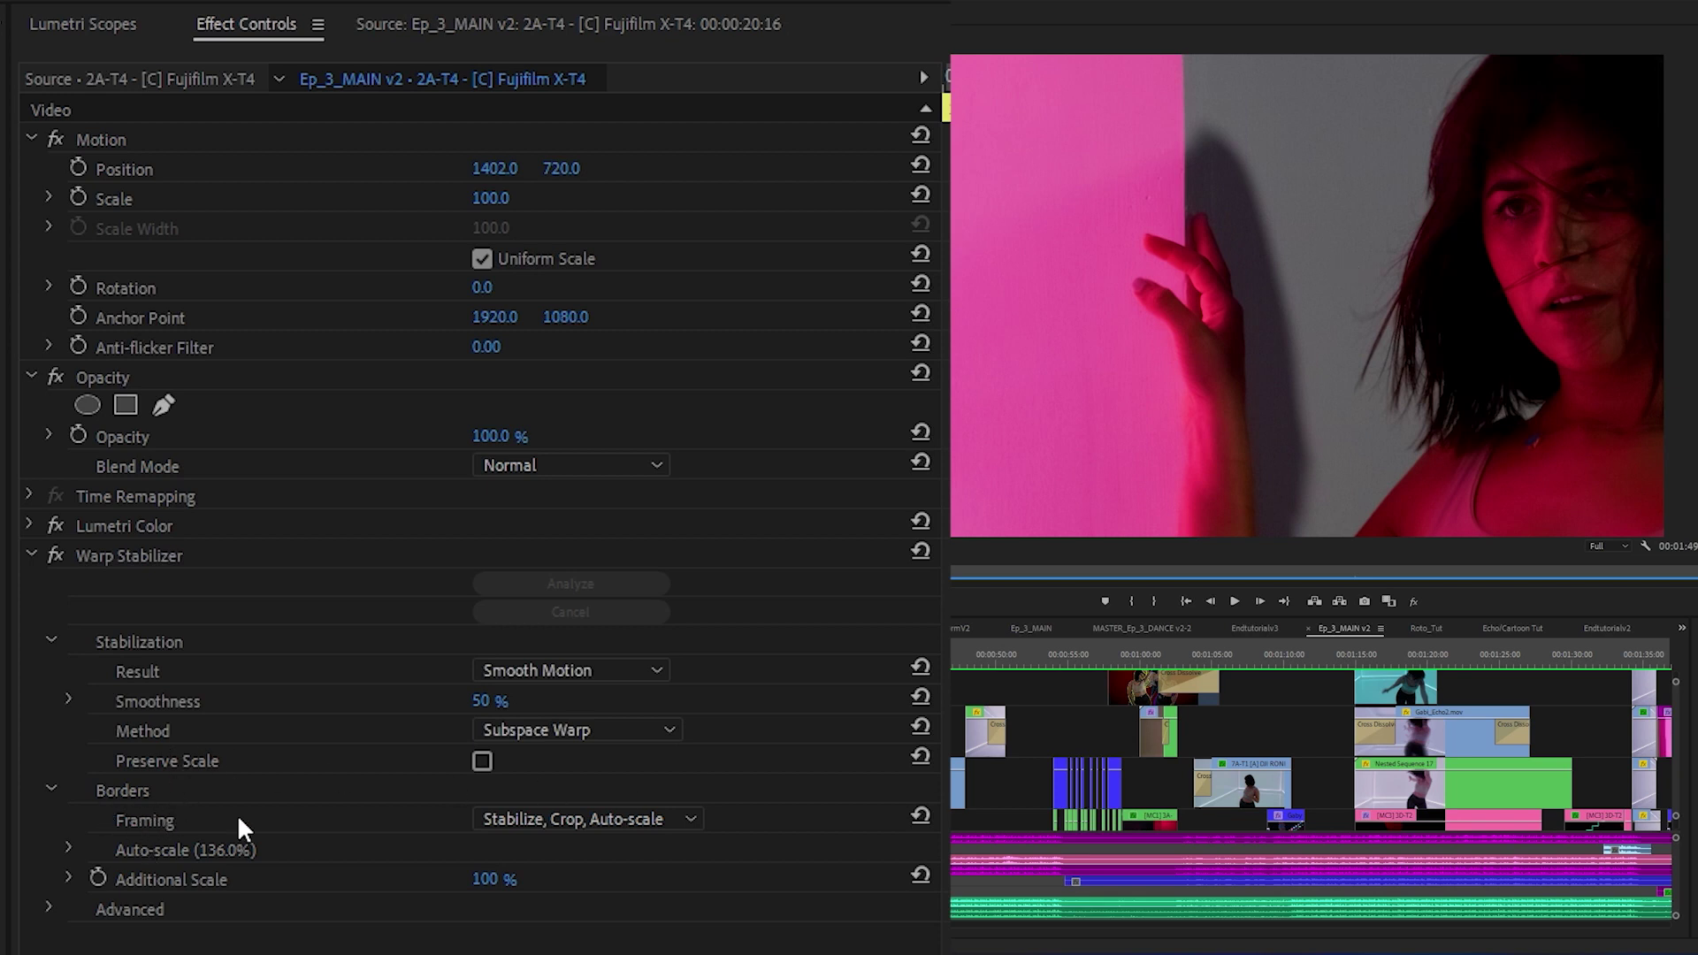
Set Warp Stabilizer framing to Stabilize, Crop and the method to Perspective
{"action": "left_click", "coordinate": [589, 820]}
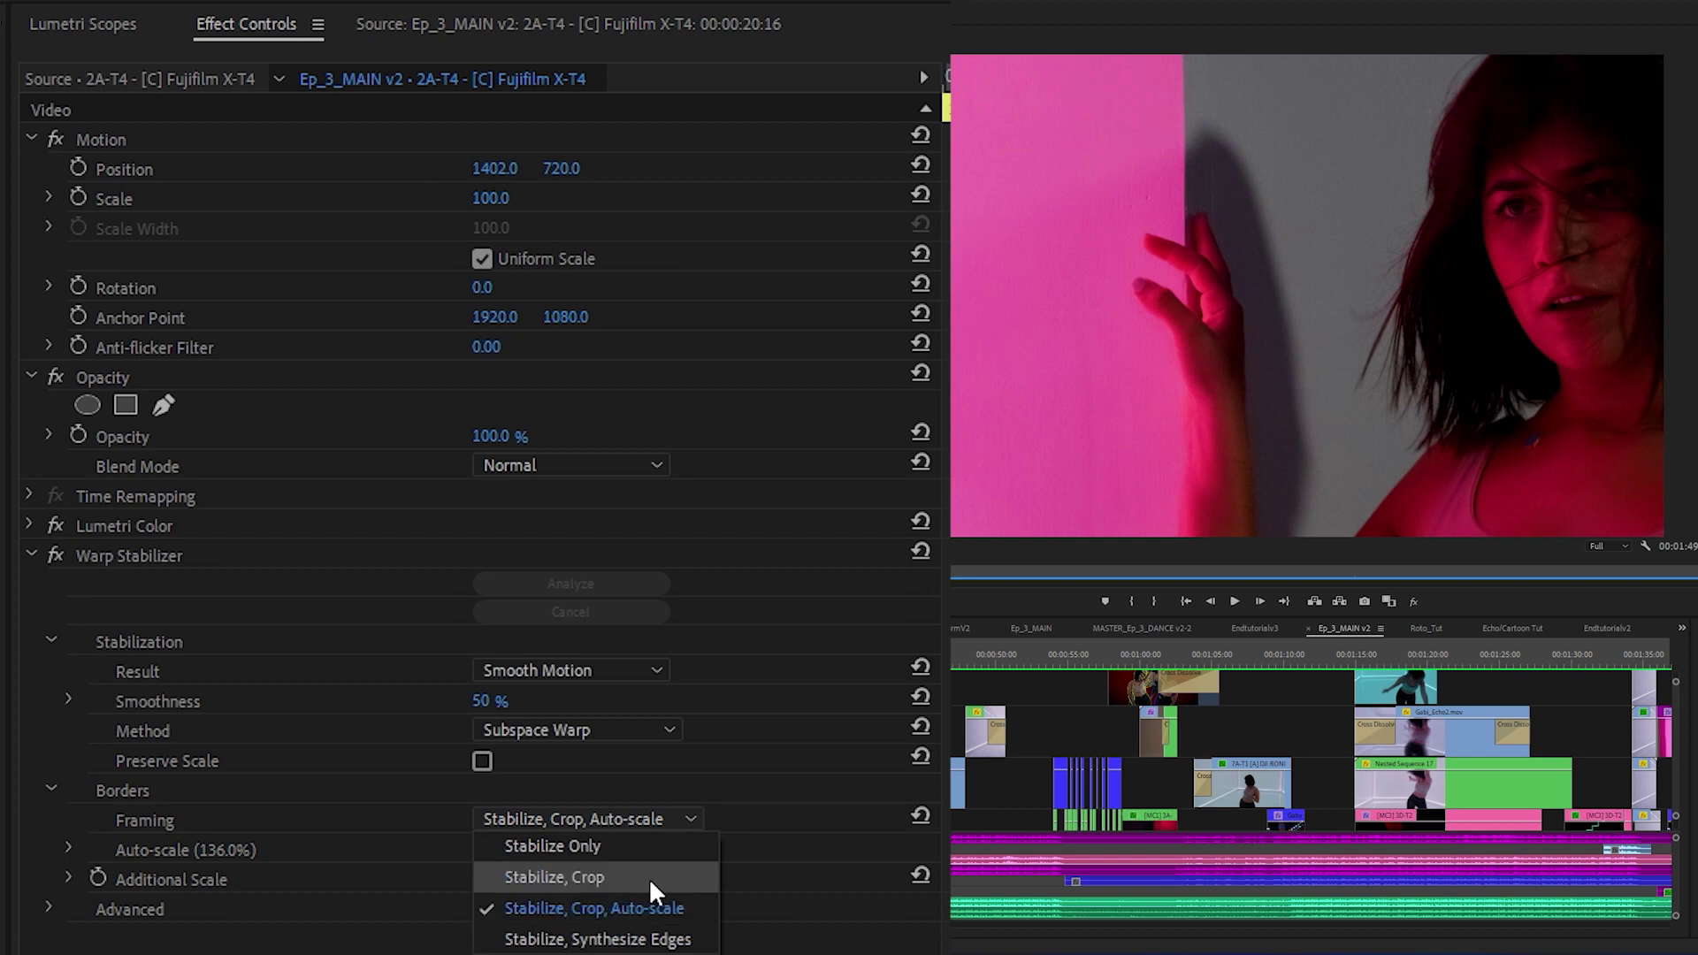
{"action": "left_click", "coordinate": [600, 874]}
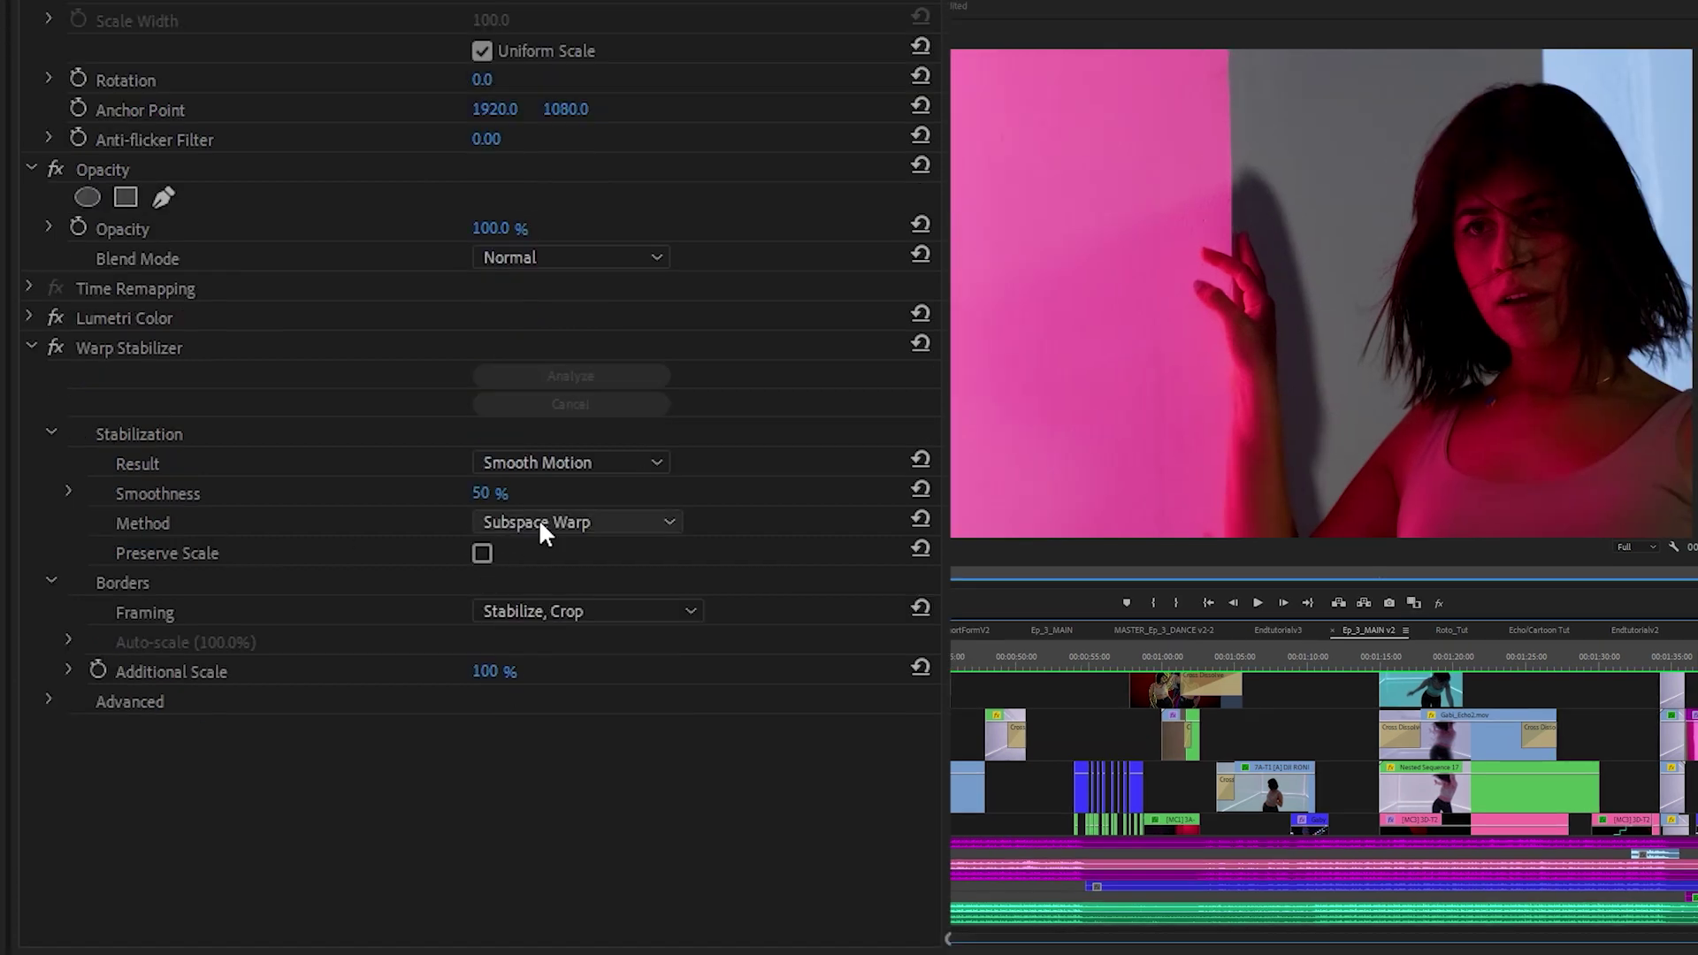
{"action": "left_click", "coordinate": [541, 529]}
{"action": "left_click", "coordinate": [573, 614]}
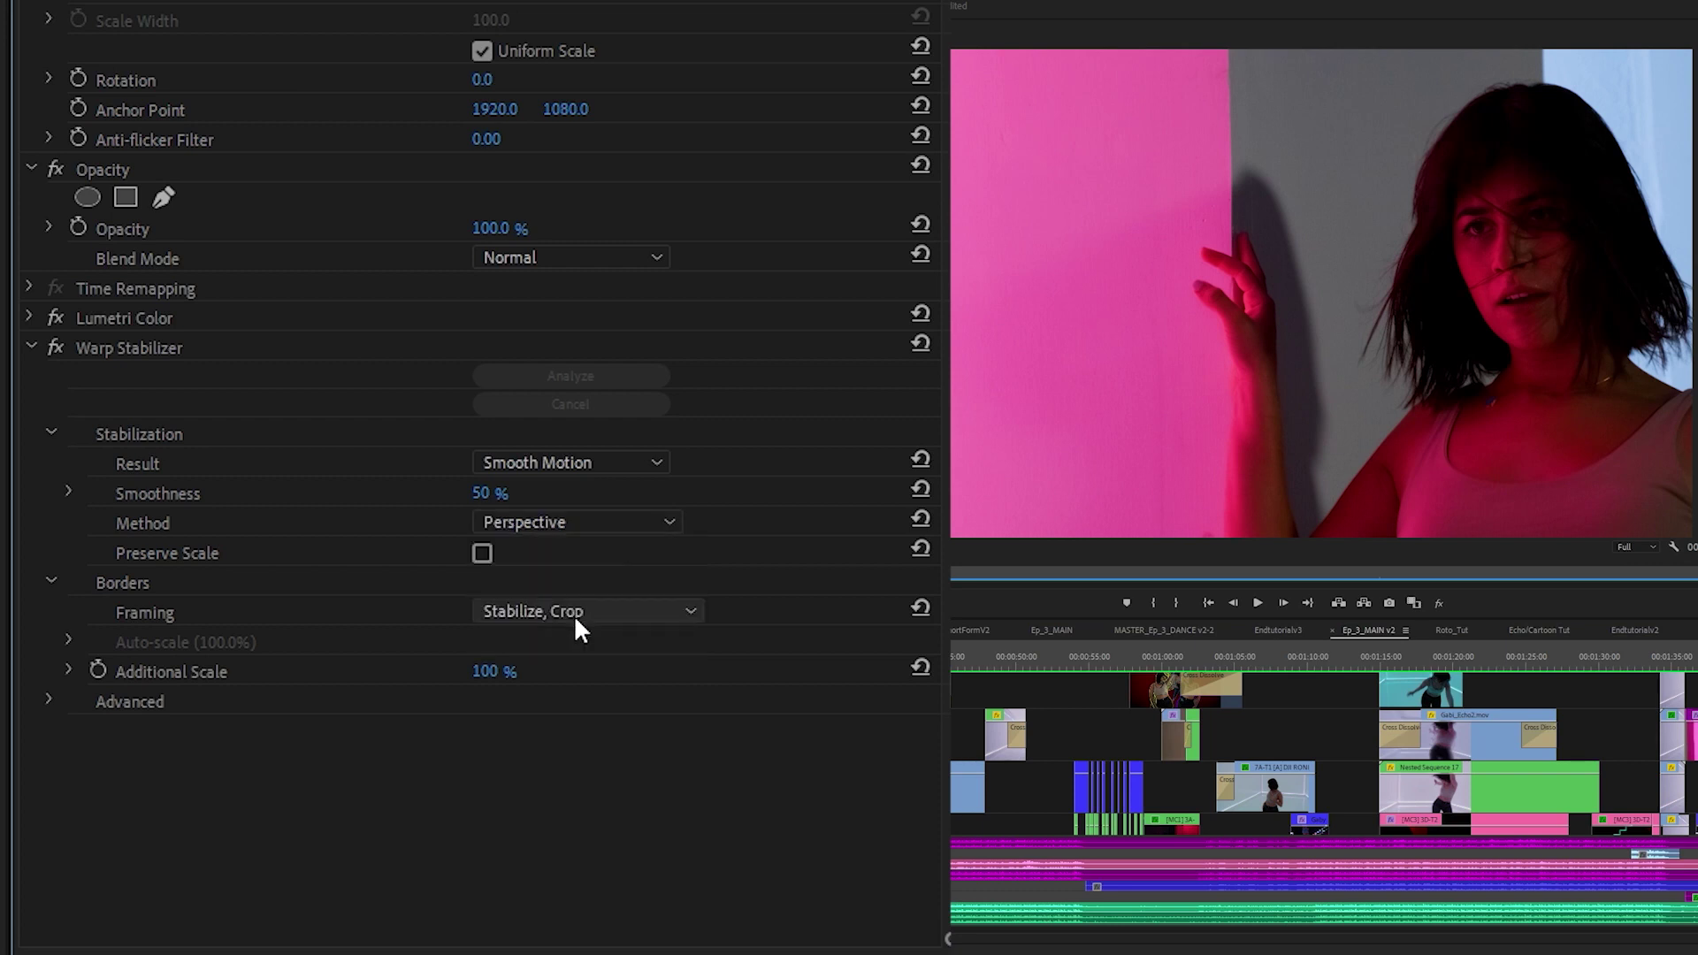
Set Advanced Rolling Shutter Ripple to Enhanced Reduction and return the playhead to the clip
{"action": "left_click", "coordinate": [49, 700]}
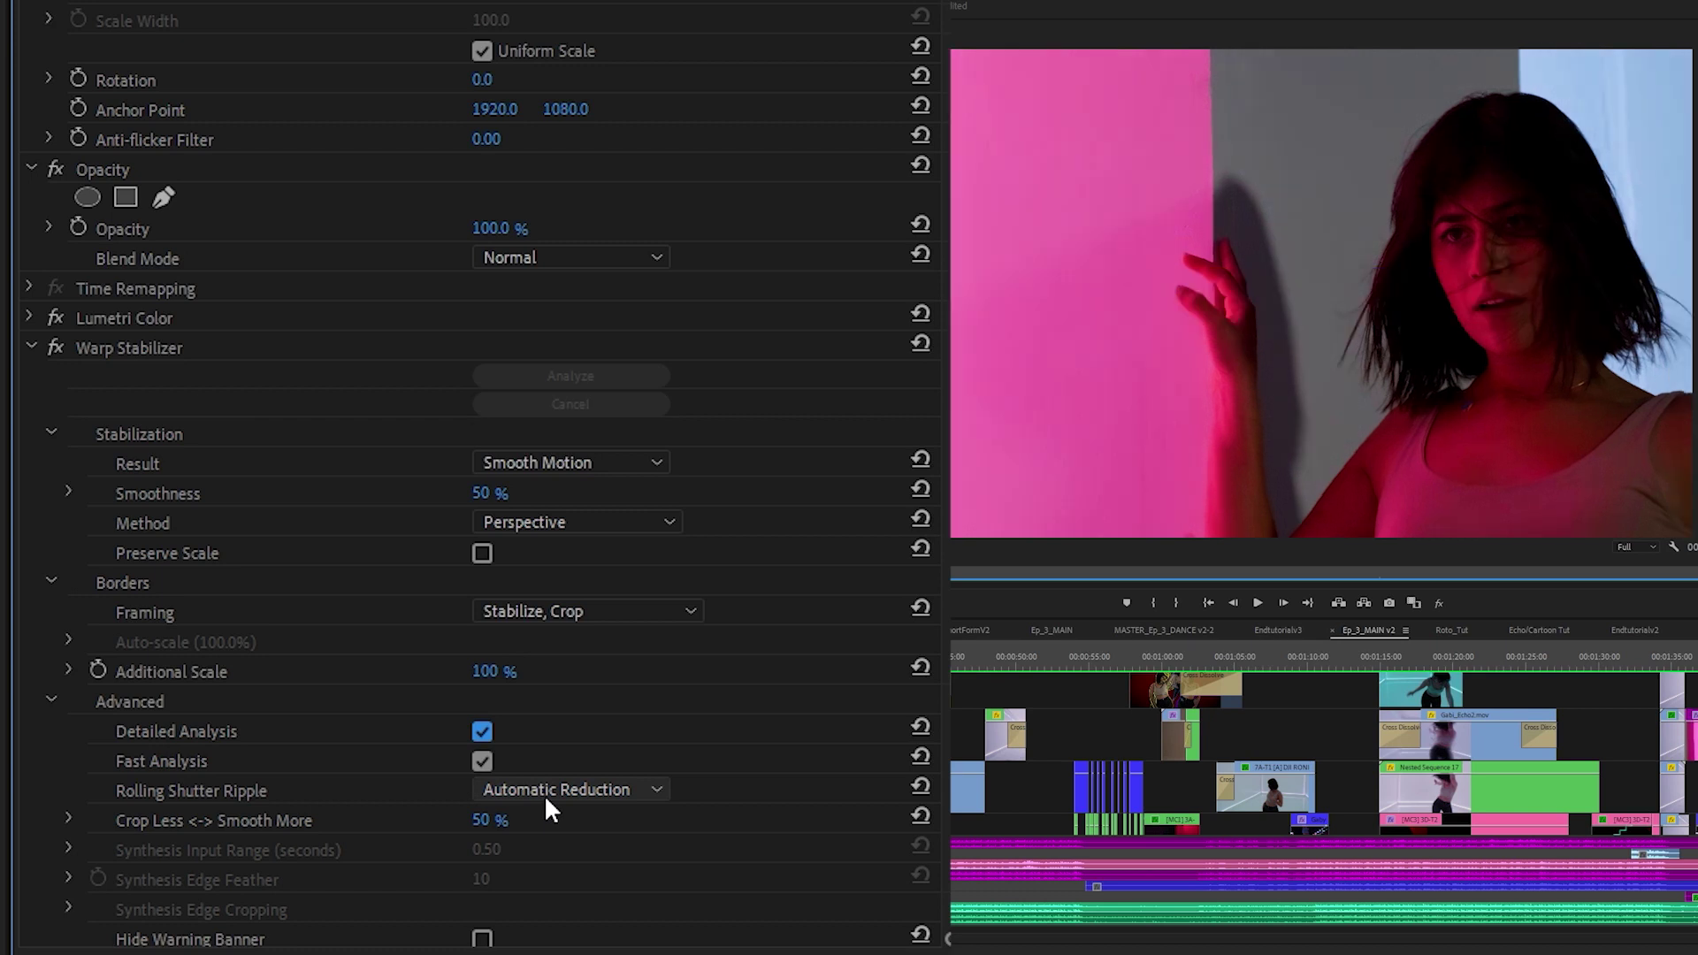
{"action": "left_click", "coordinate": [559, 785]}
{"action": "left_click", "coordinate": [527, 848]}
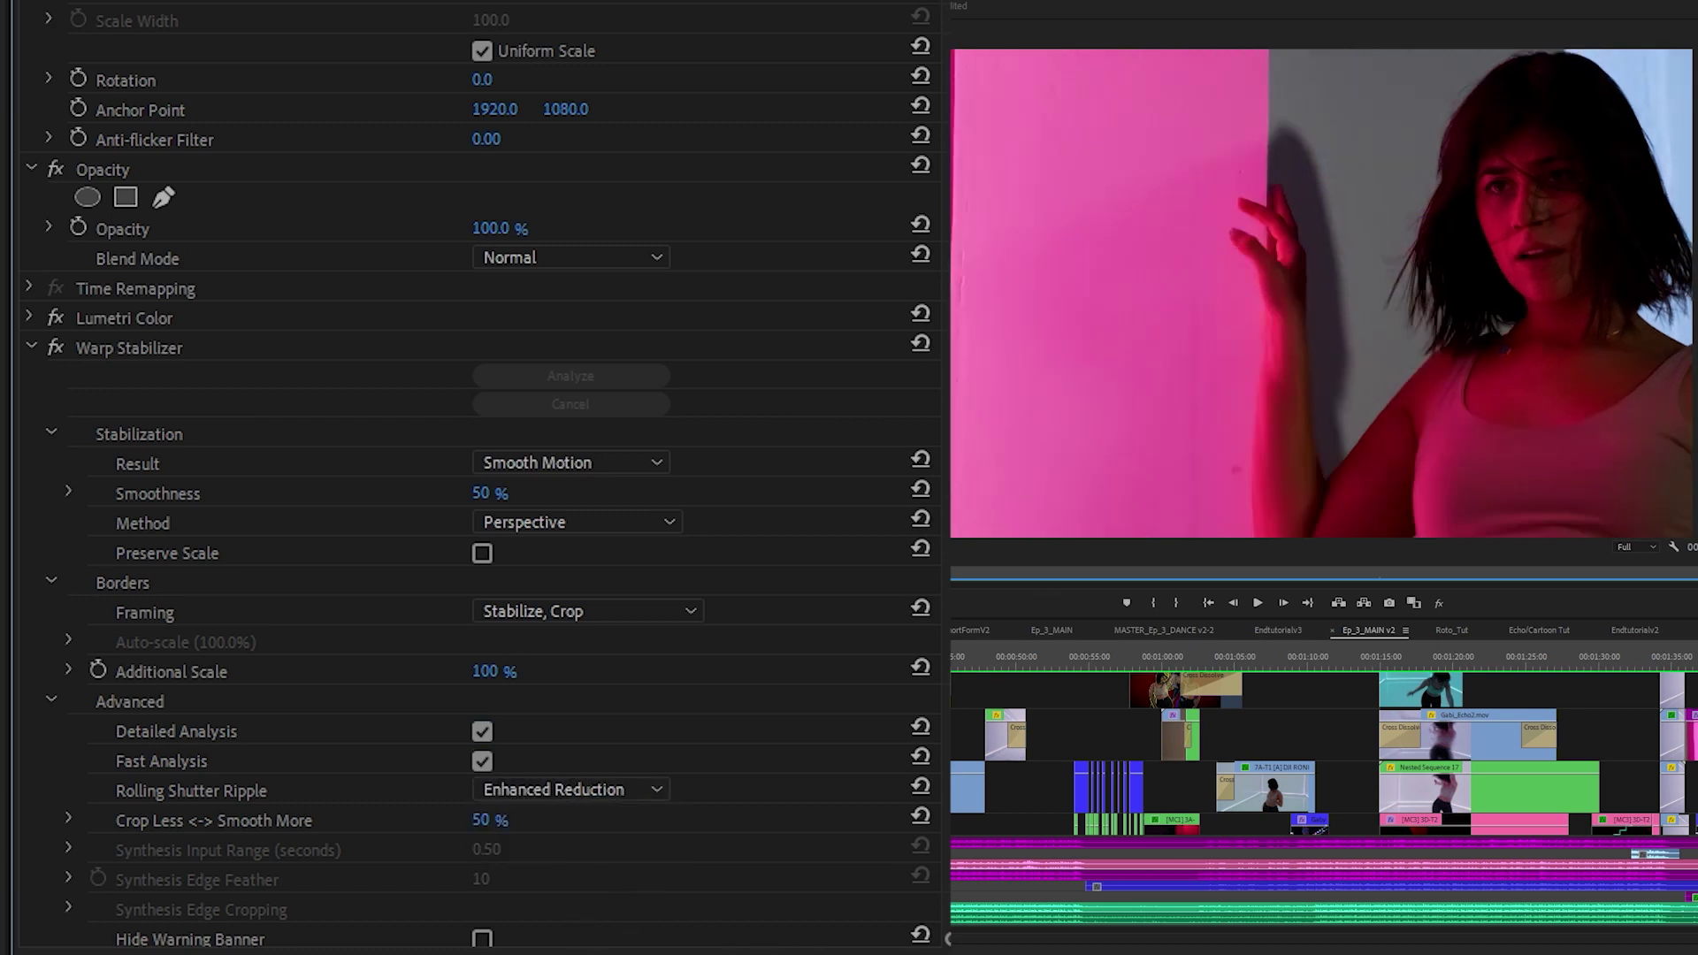
{"action": "left_click", "coordinate": [586, 669]}
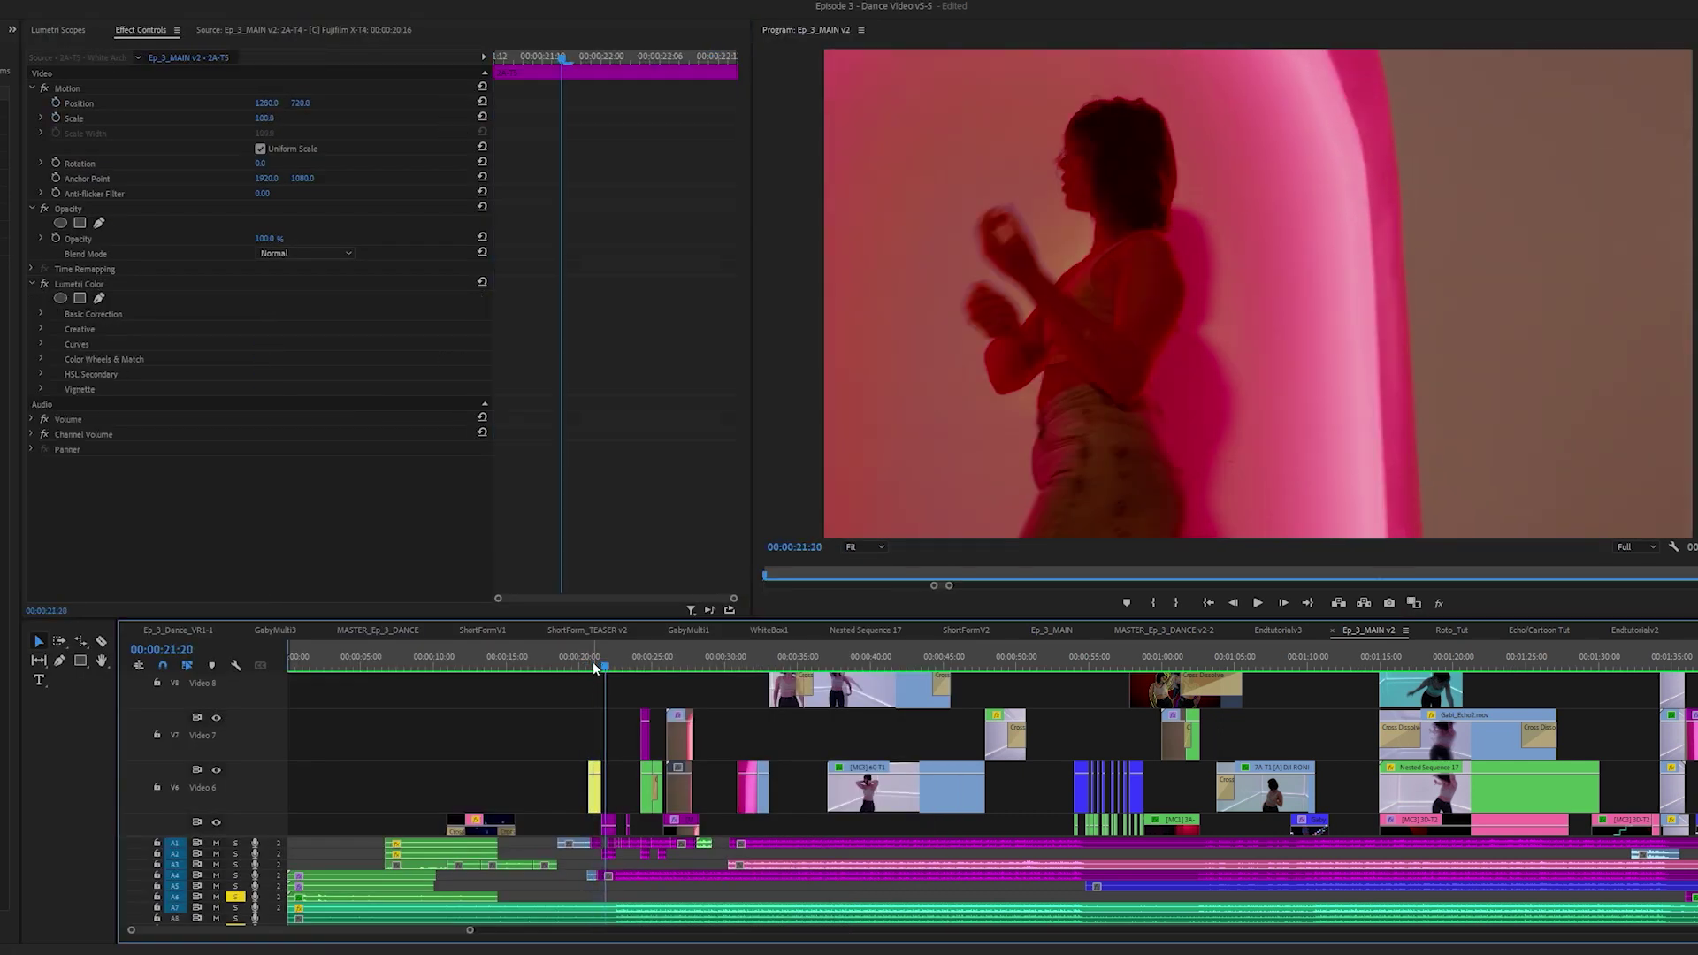
{"action": "left_click", "coordinate": [604, 665]}
{"action": "left_click", "coordinate": [583, 666]}
{"action": "key", "text": "space"}
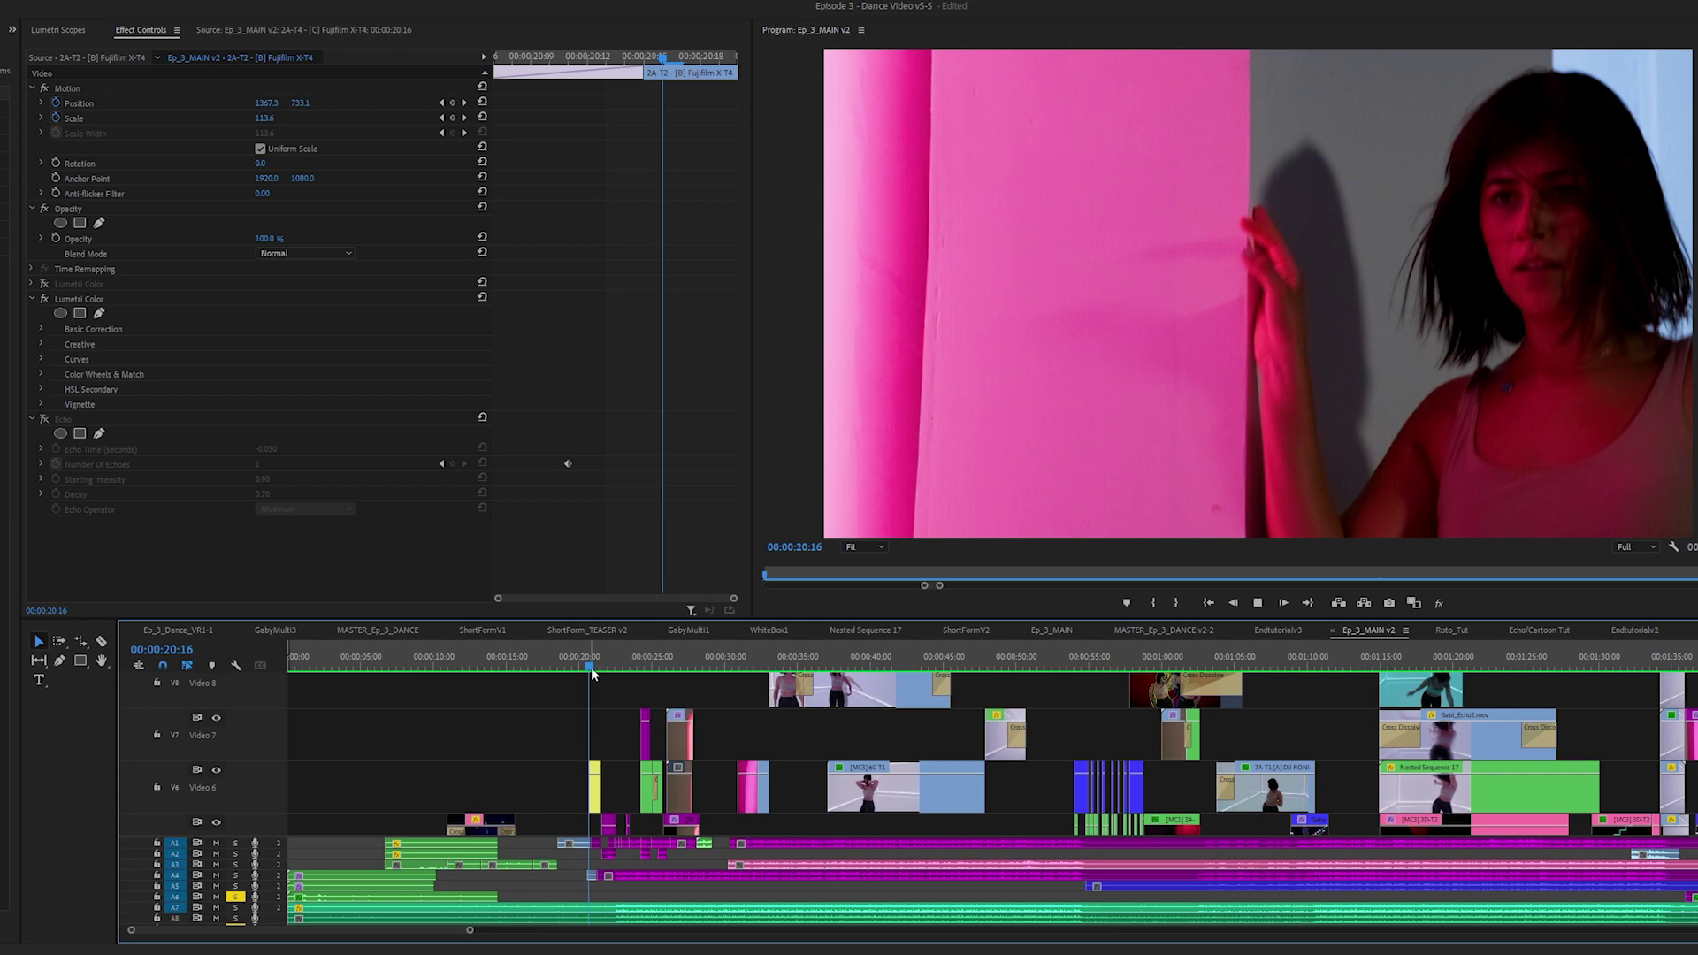
{"action": "left_click", "coordinate": [591, 667]}
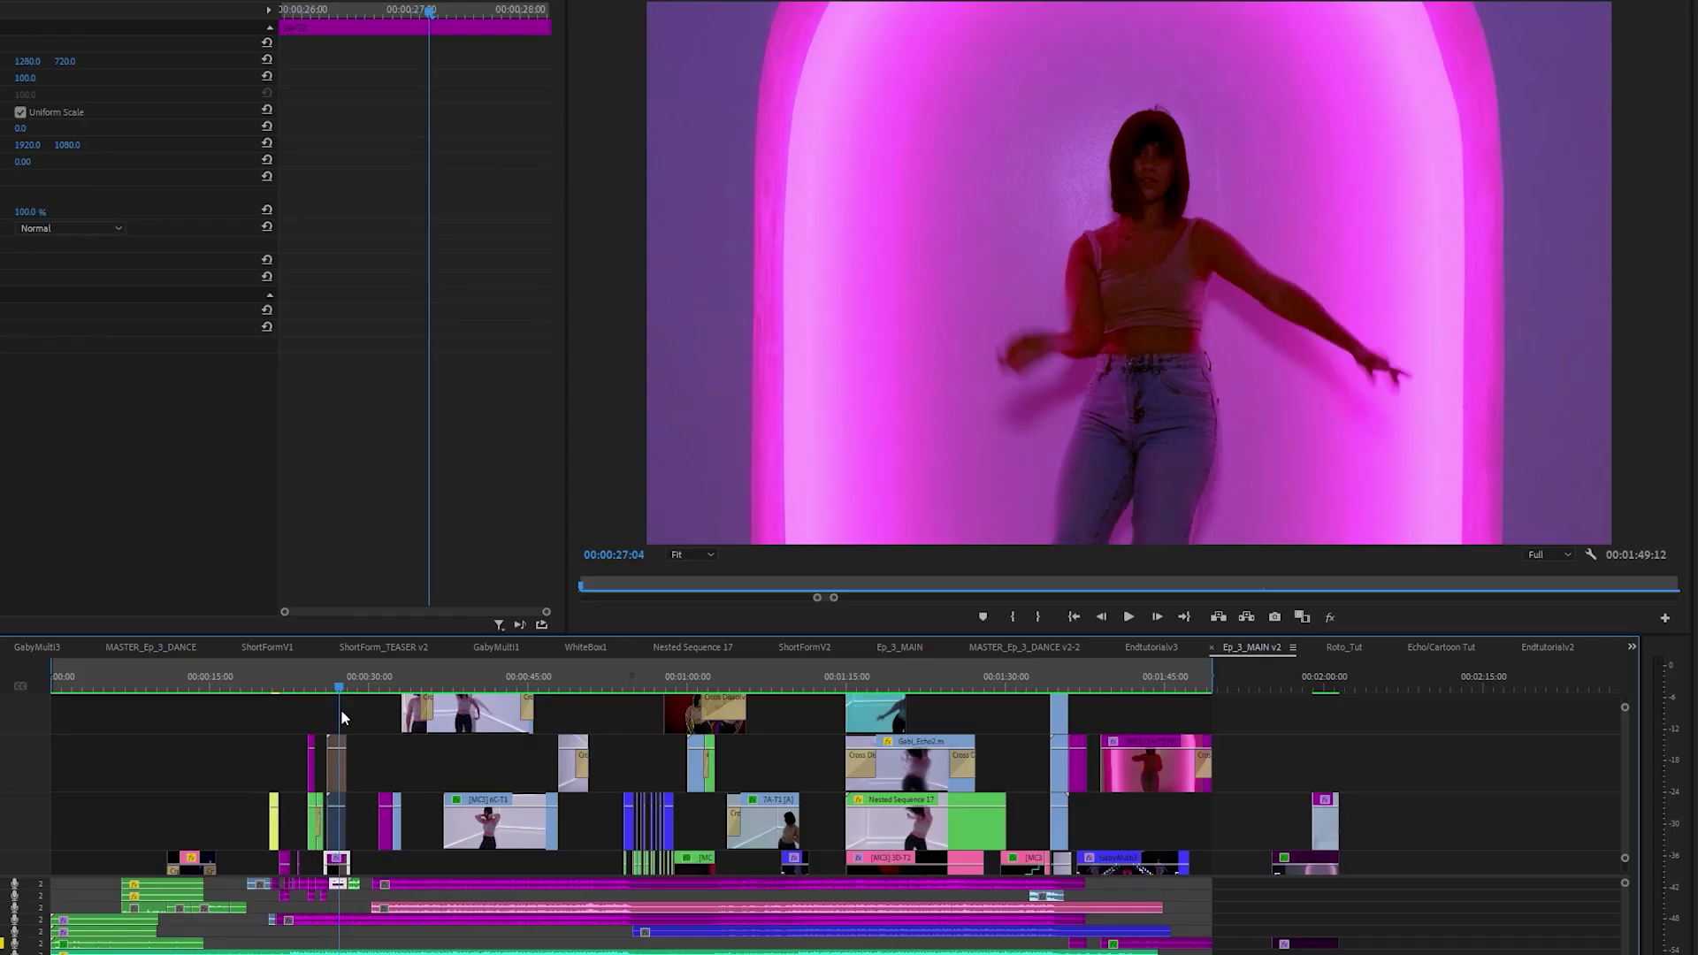
{"action": "left_click_drag", "start_coordinate": [341, 709], "coordinate": [357, 715]}
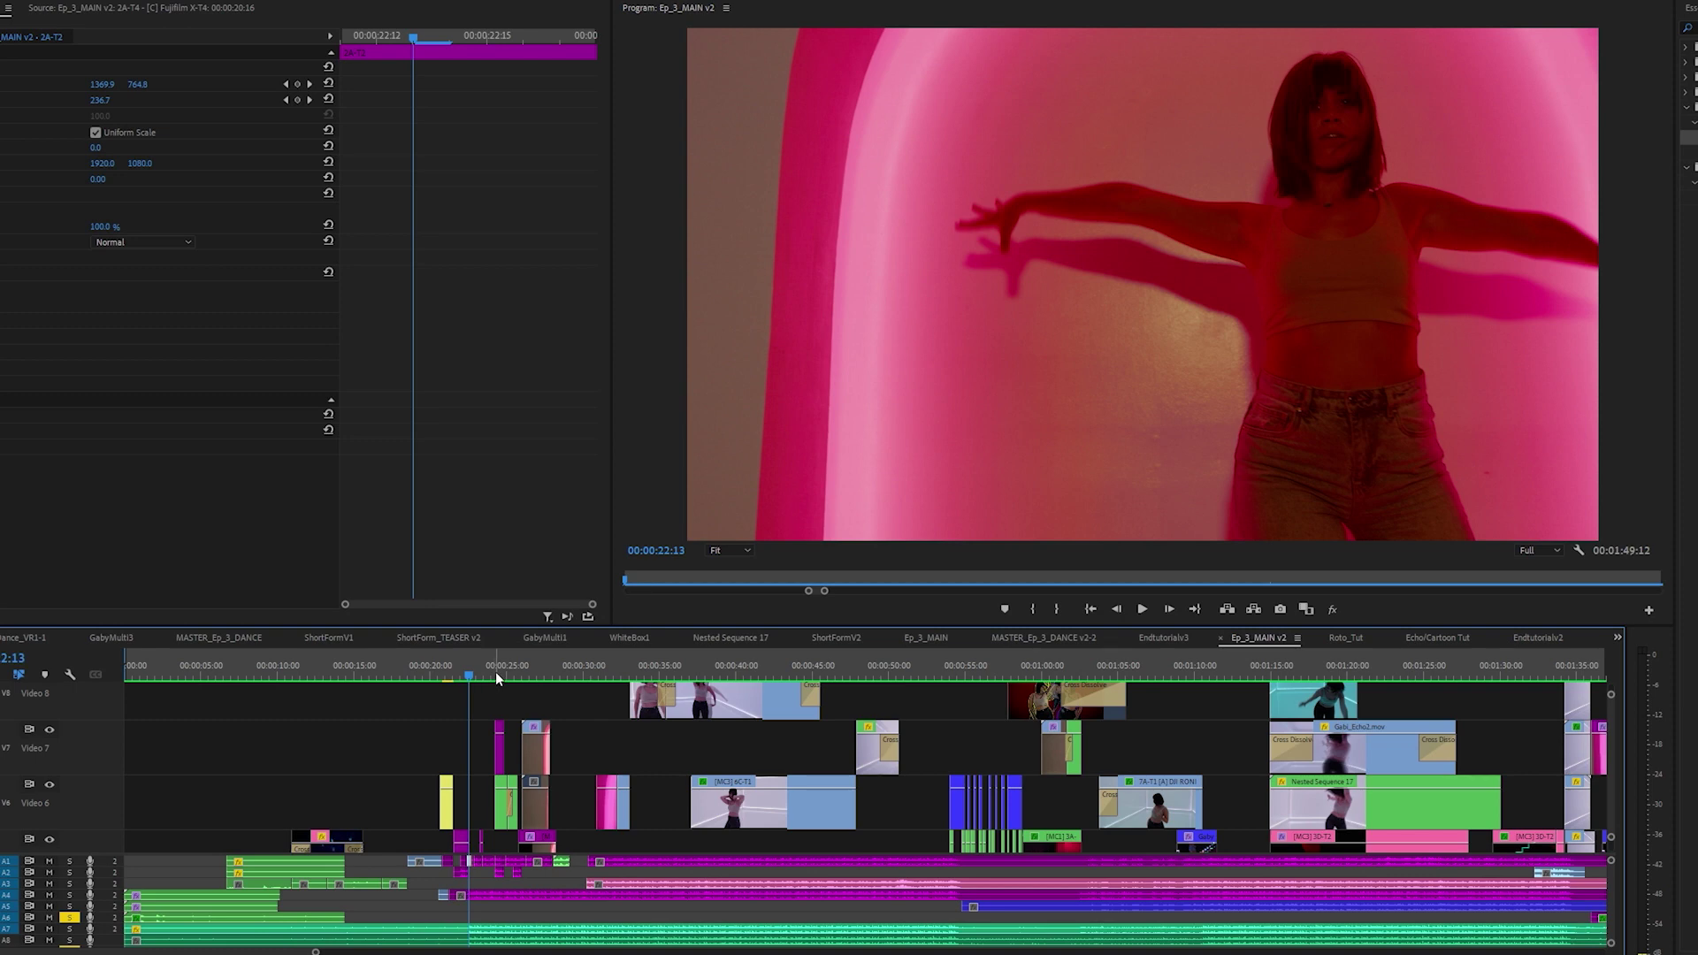
Key the green backdrop with Keylight by sampling the screen colour and raising Clip Black to 38
{"action": "left_click_drag", "start_coordinate": [495, 678], "coordinate": [1027, 729]}
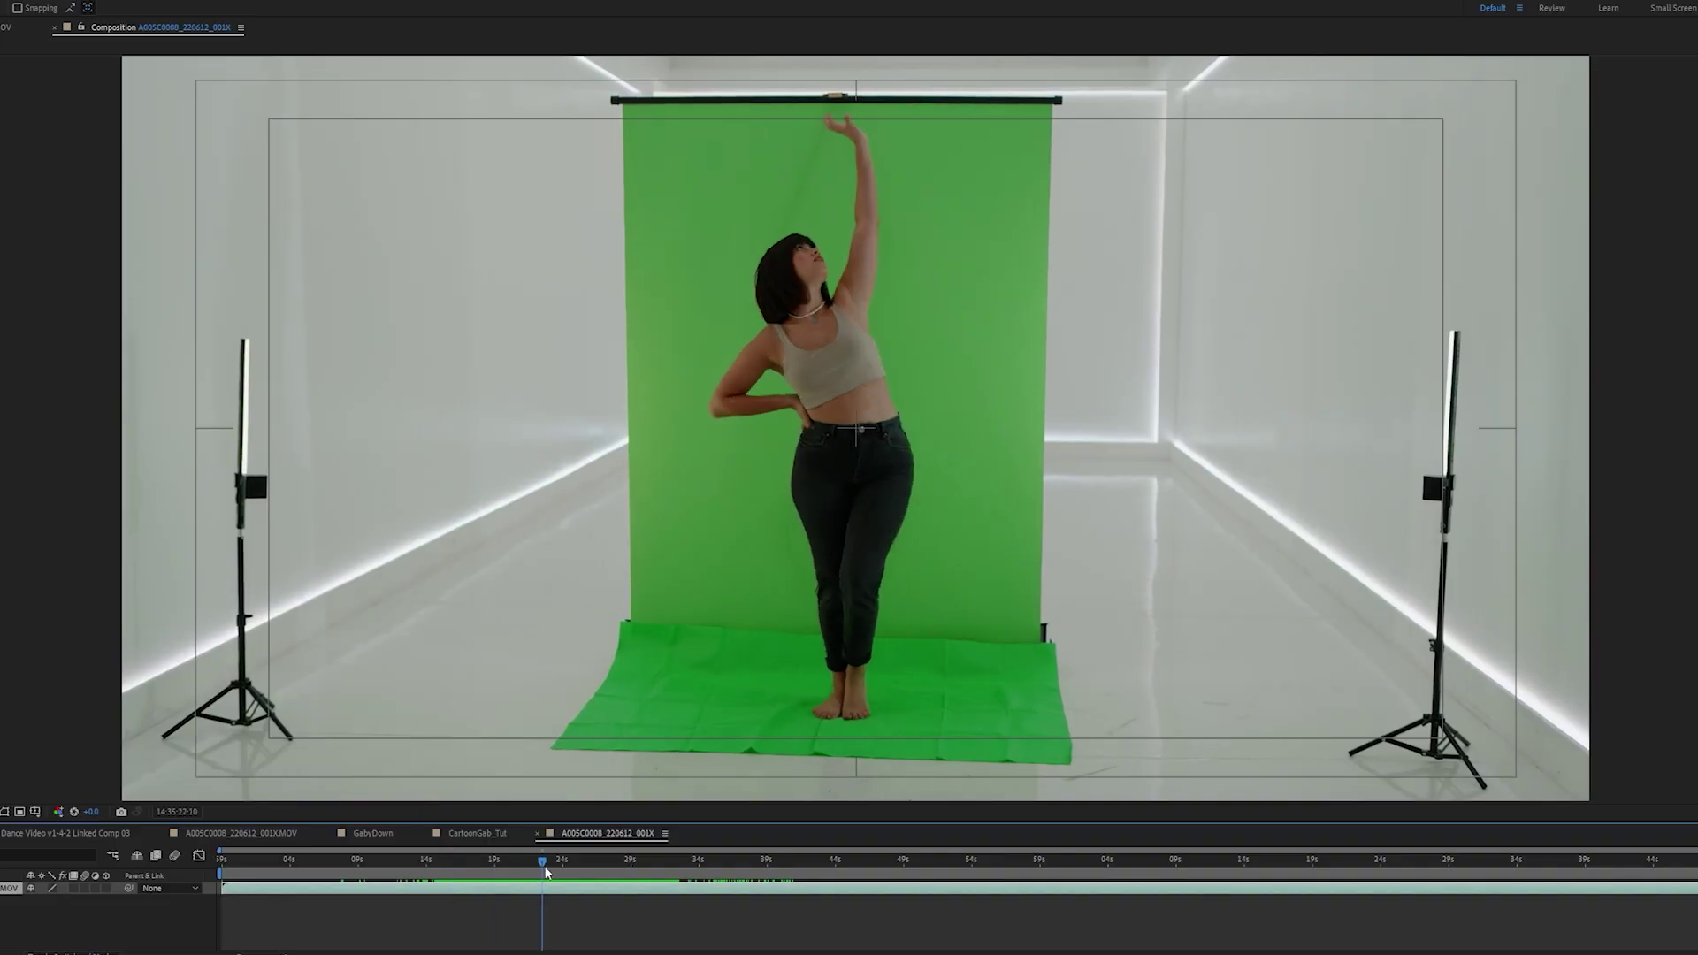
{"action": "left_click_drag", "start_coordinate": [546, 871], "coordinate": [519, 876]}
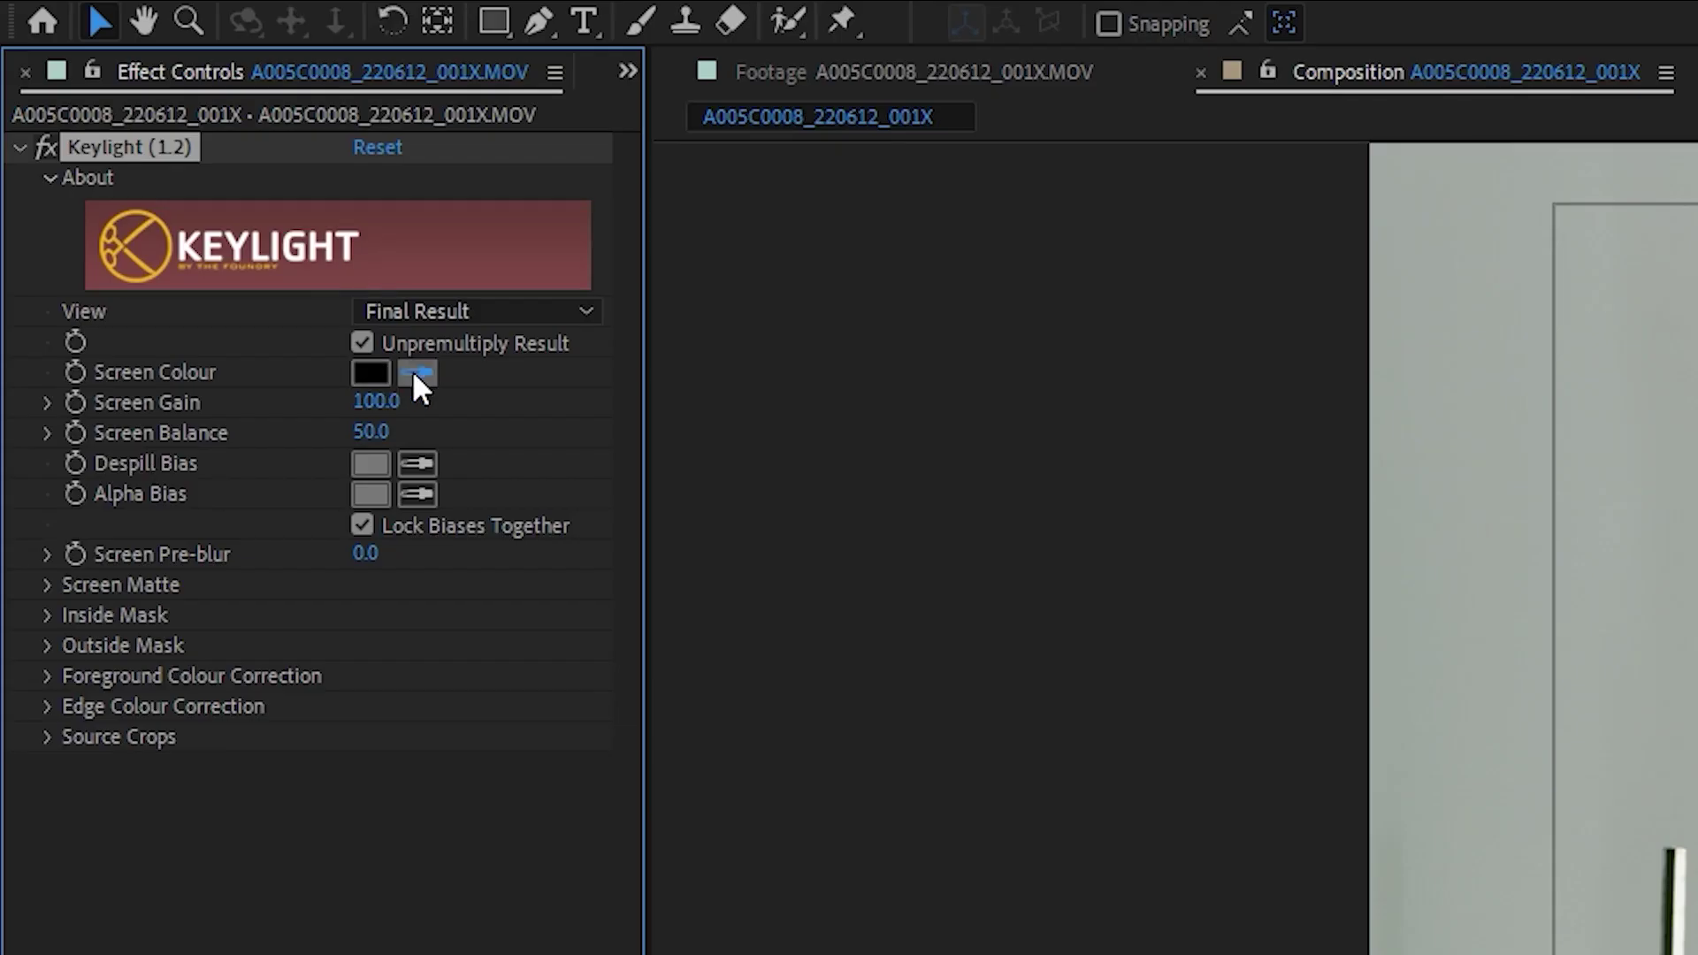
{"action": "left_click", "coordinate": [417, 373]}
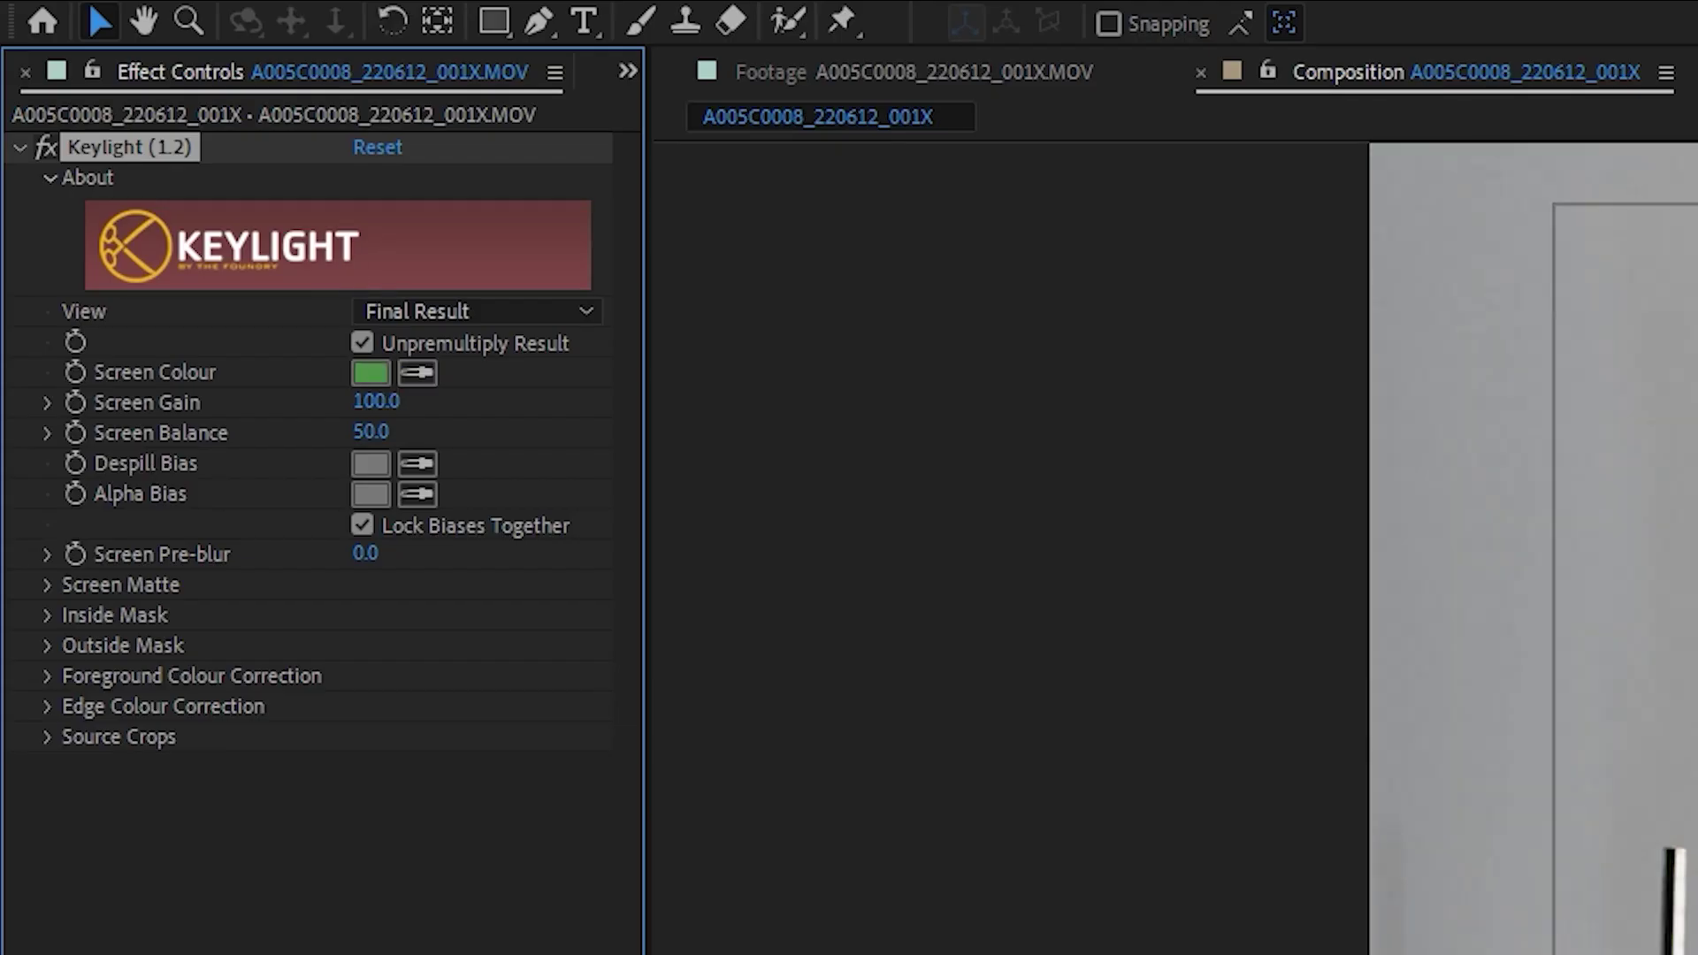
{"action": "left_click", "coordinate": [47, 585]}
{"action": "left_click_drag", "start_coordinate": [359, 610], "coordinate": [409, 594]}
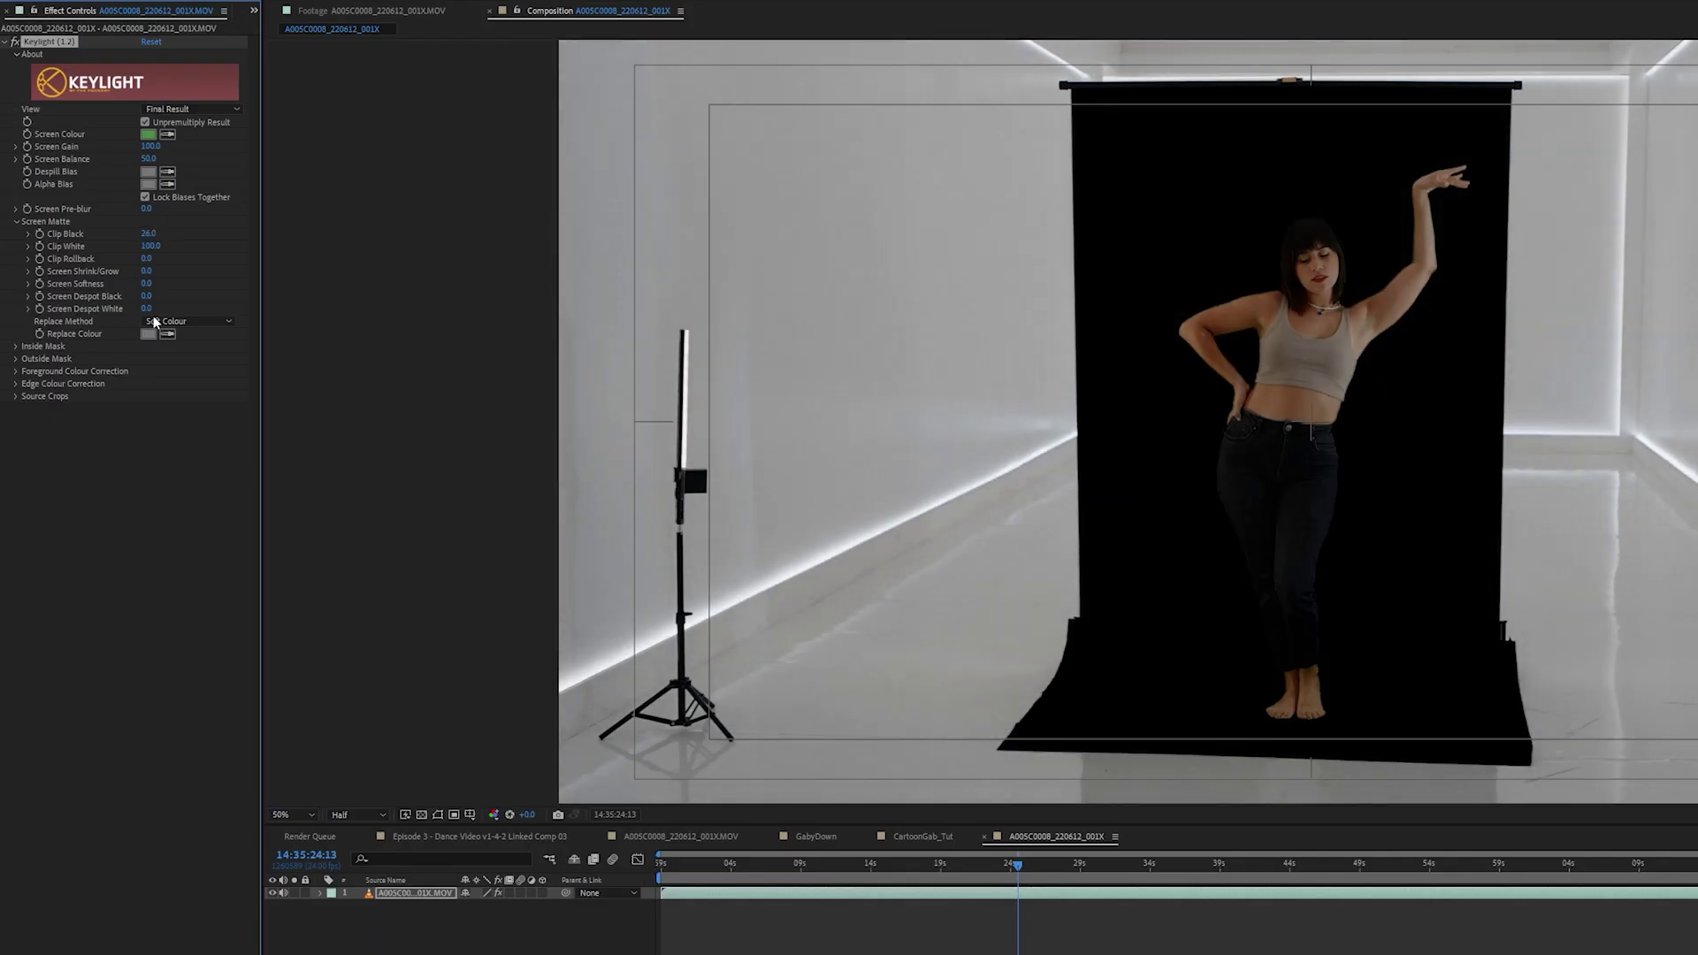
Apply the Cartoon effect to the dancer and increase its Shading Steps
{"action": "left_click", "coordinate": [155, 321]}
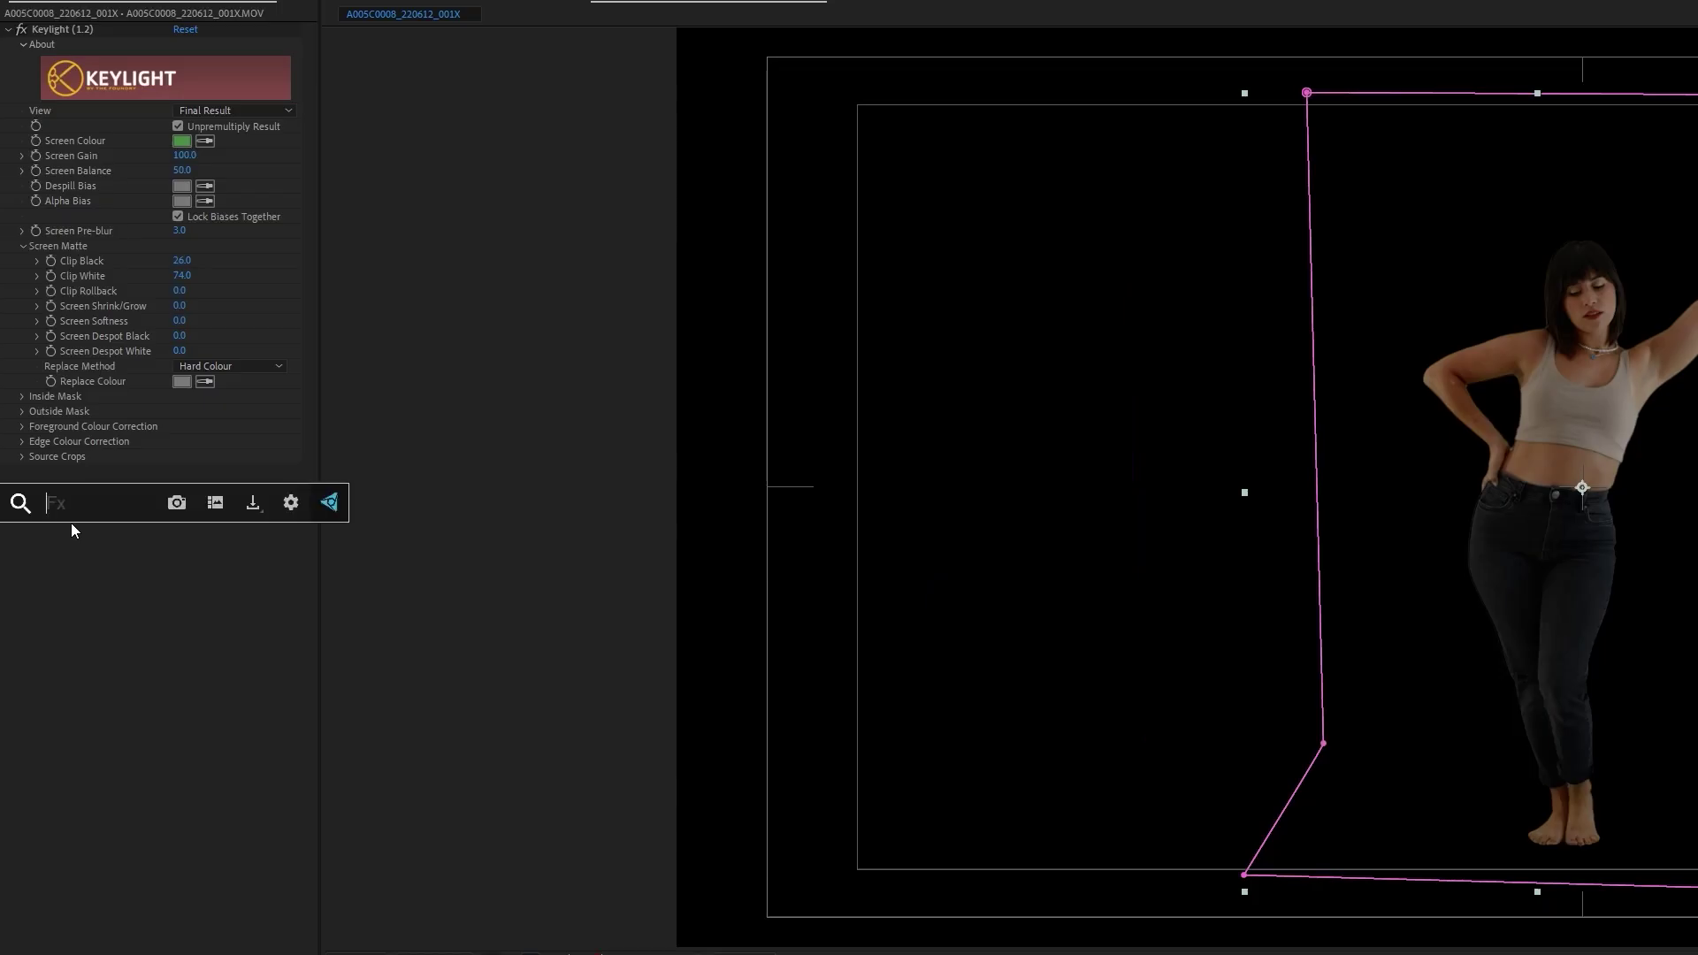
{"action": "type", "text": "cartoon"}
{"action": "key", "text": "Return"}
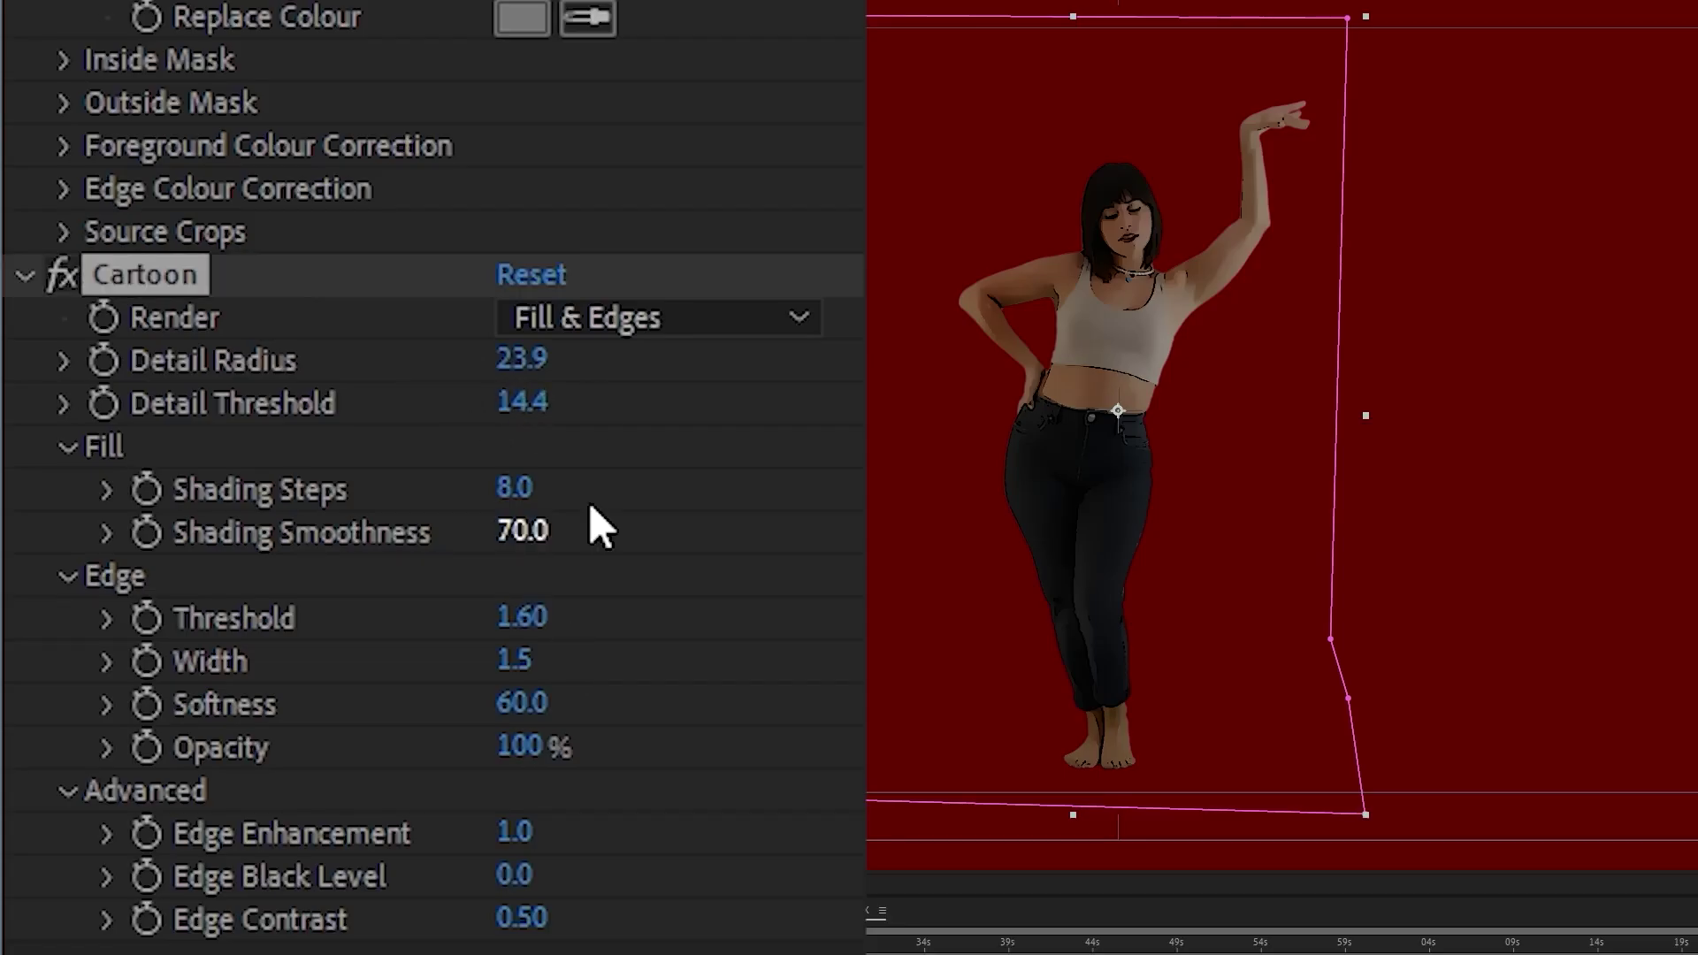
{"action": "left_click_drag", "start_coordinate": [520, 487], "coordinate": [658, 464]}
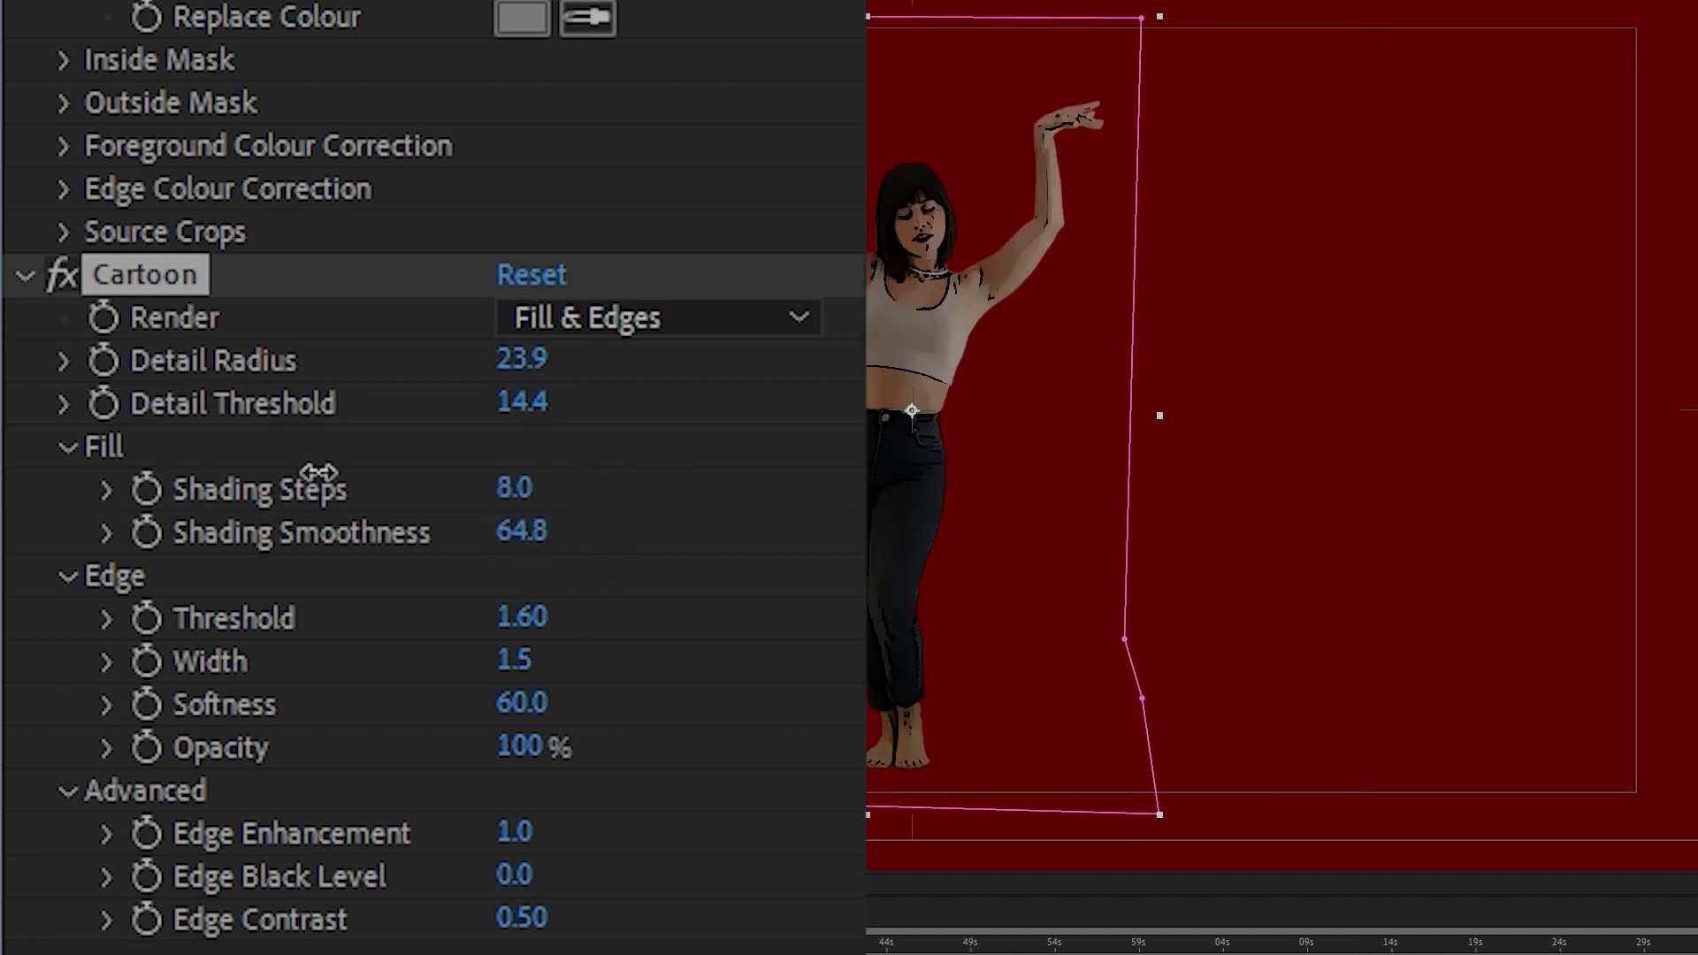
Drop Cartoon shading steps to 2 and recolour the dancer's skin purple with Change to Color
{"action": "mouse_move", "coordinate": [320, 472]}
{"action": "left_mouse_down"}
{"action": "mouse_move", "coordinate": [409, 485]}
{"action": "mouse_move", "coordinate": [61, 478]}
{"action": "left_mouse_up"}
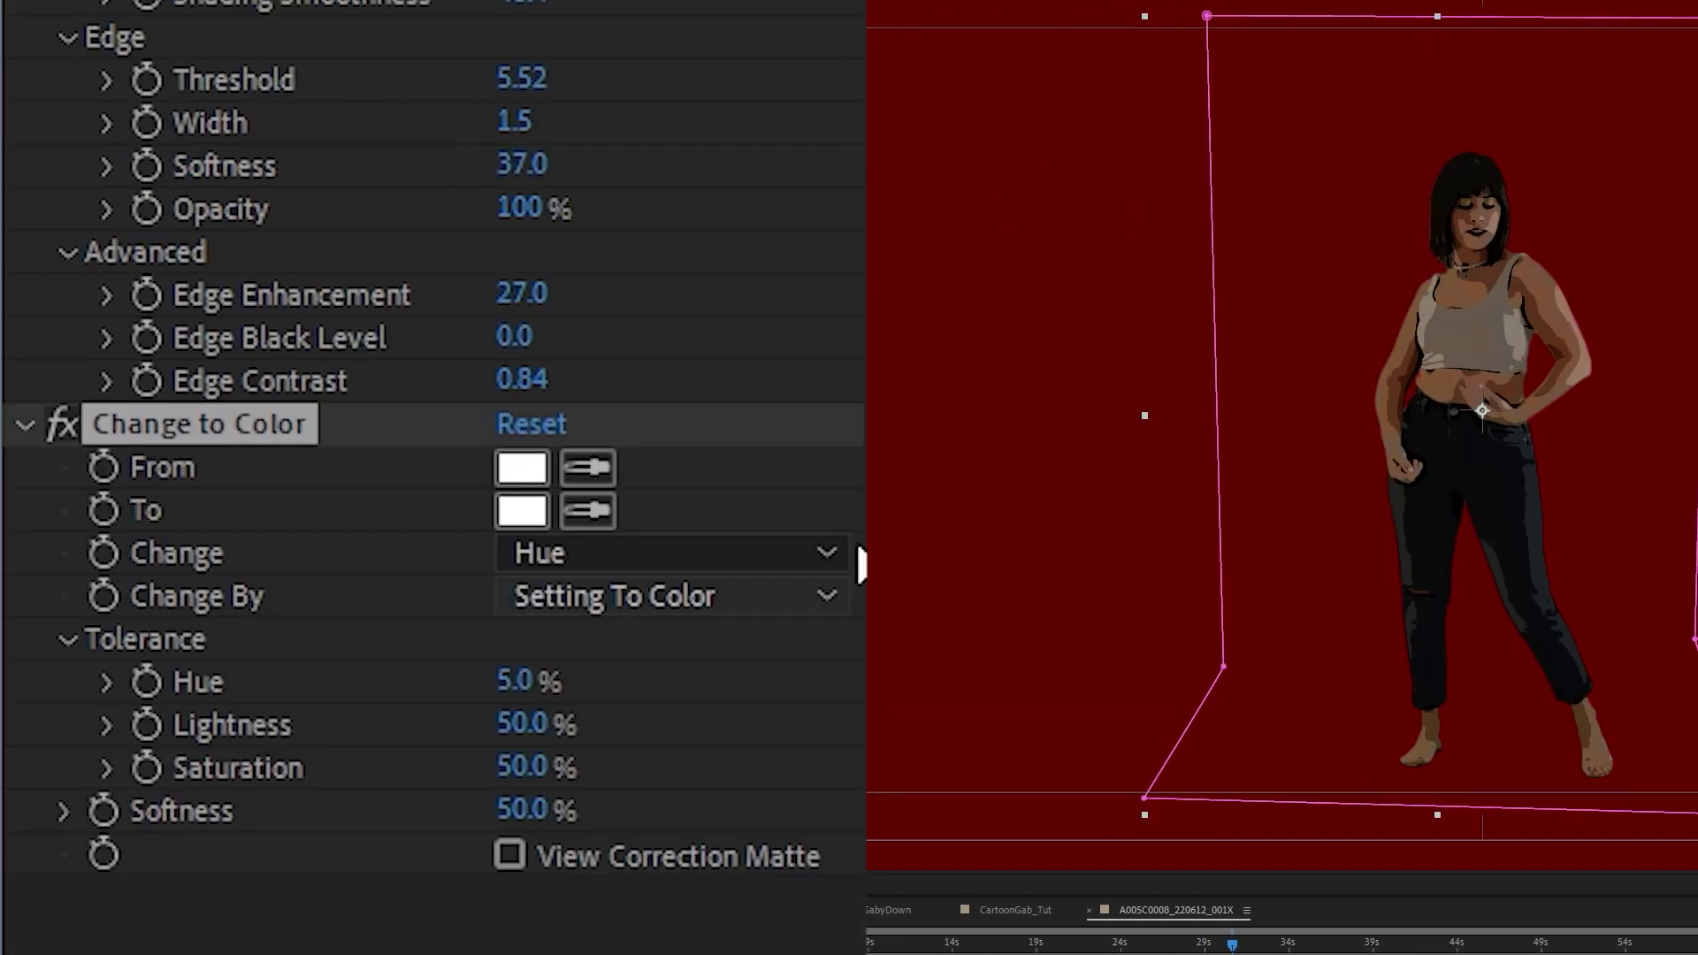
{"action": "left_click", "coordinate": [587, 467]}
{"action": "left_click", "coordinate": [1455, 297]}
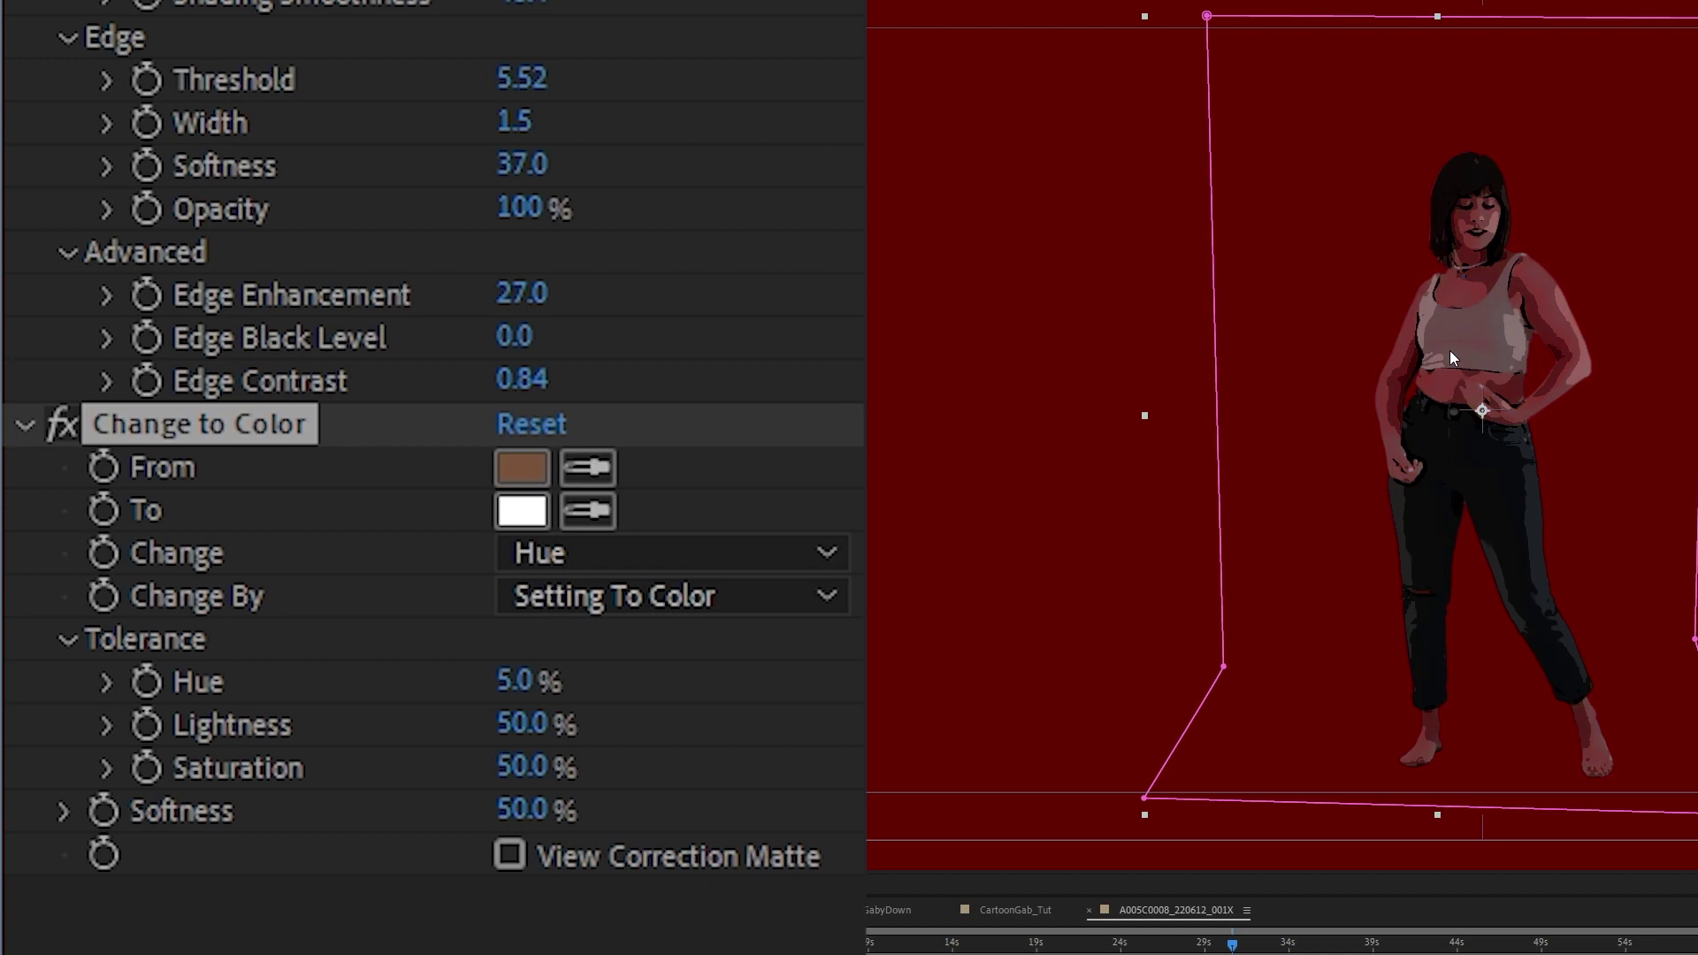
{"action": "left_click", "coordinate": [522, 510]}
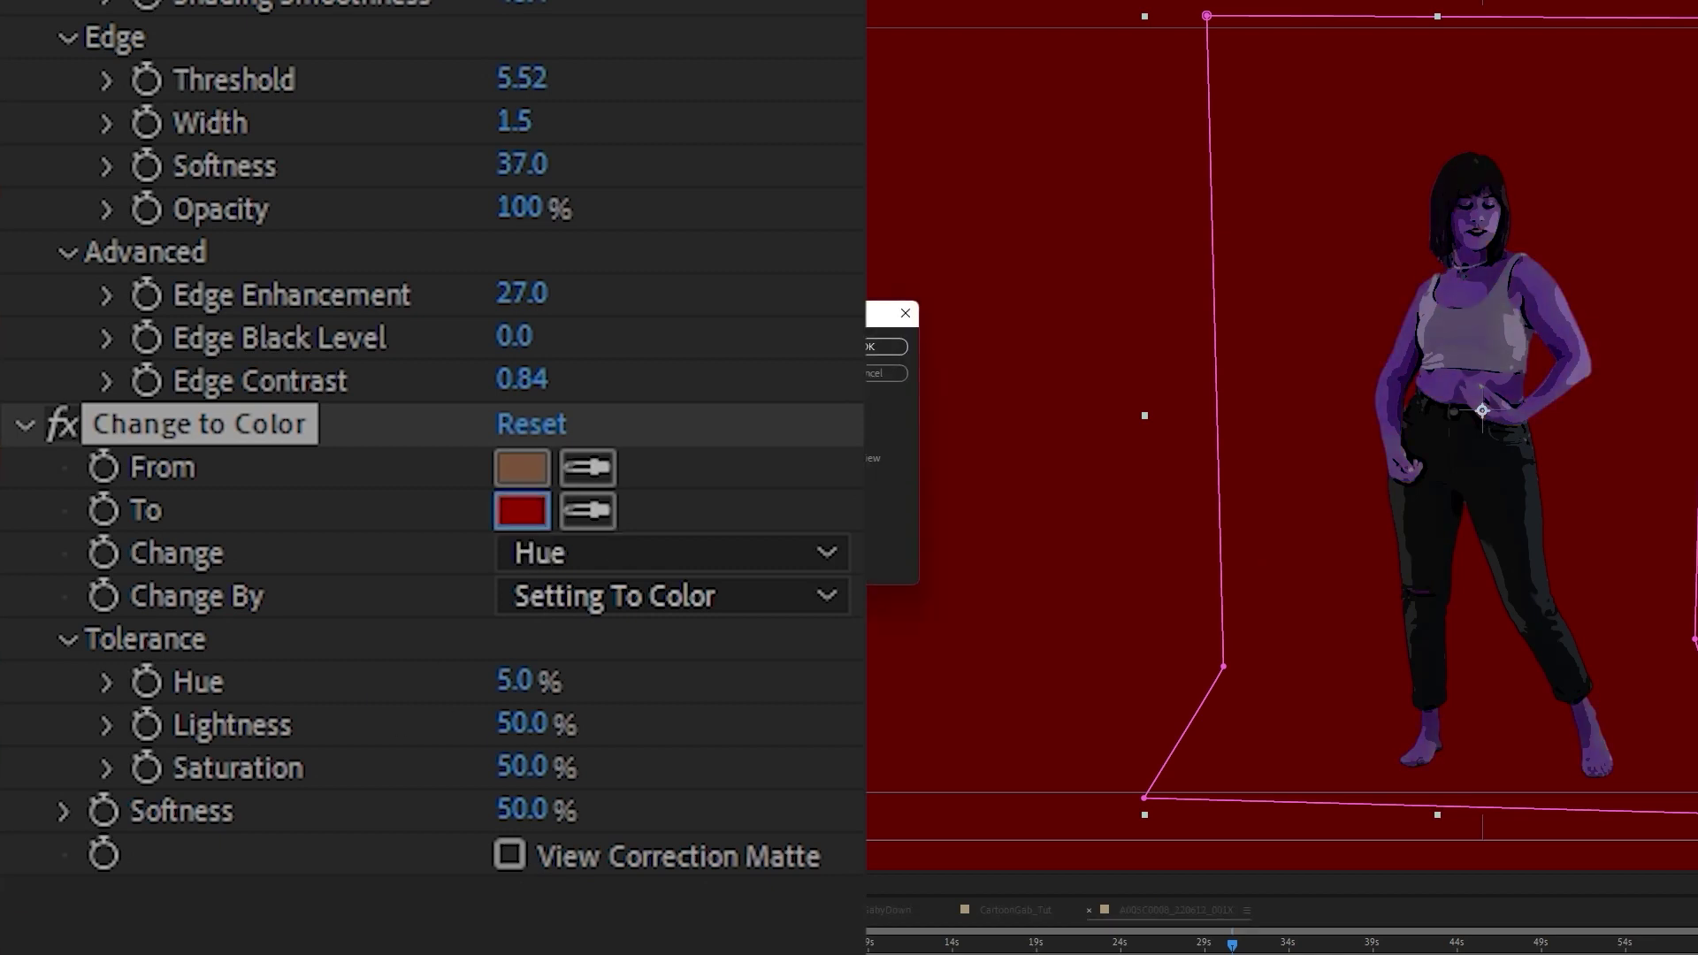
{"action": "key", "text": "Return"}
{"action": "mouse_move", "coordinate": [522, 681]}
{"action": "left_mouse_down"}
{"action": "mouse_move", "coordinate": [708, 625]}
{"action": "mouse_move", "coordinate": [530, 681]}
{"action": "left_mouse_up"}
{"action": "left_click_drag", "start_coordinate": [522, 767], "coordinate": [822, 851]}
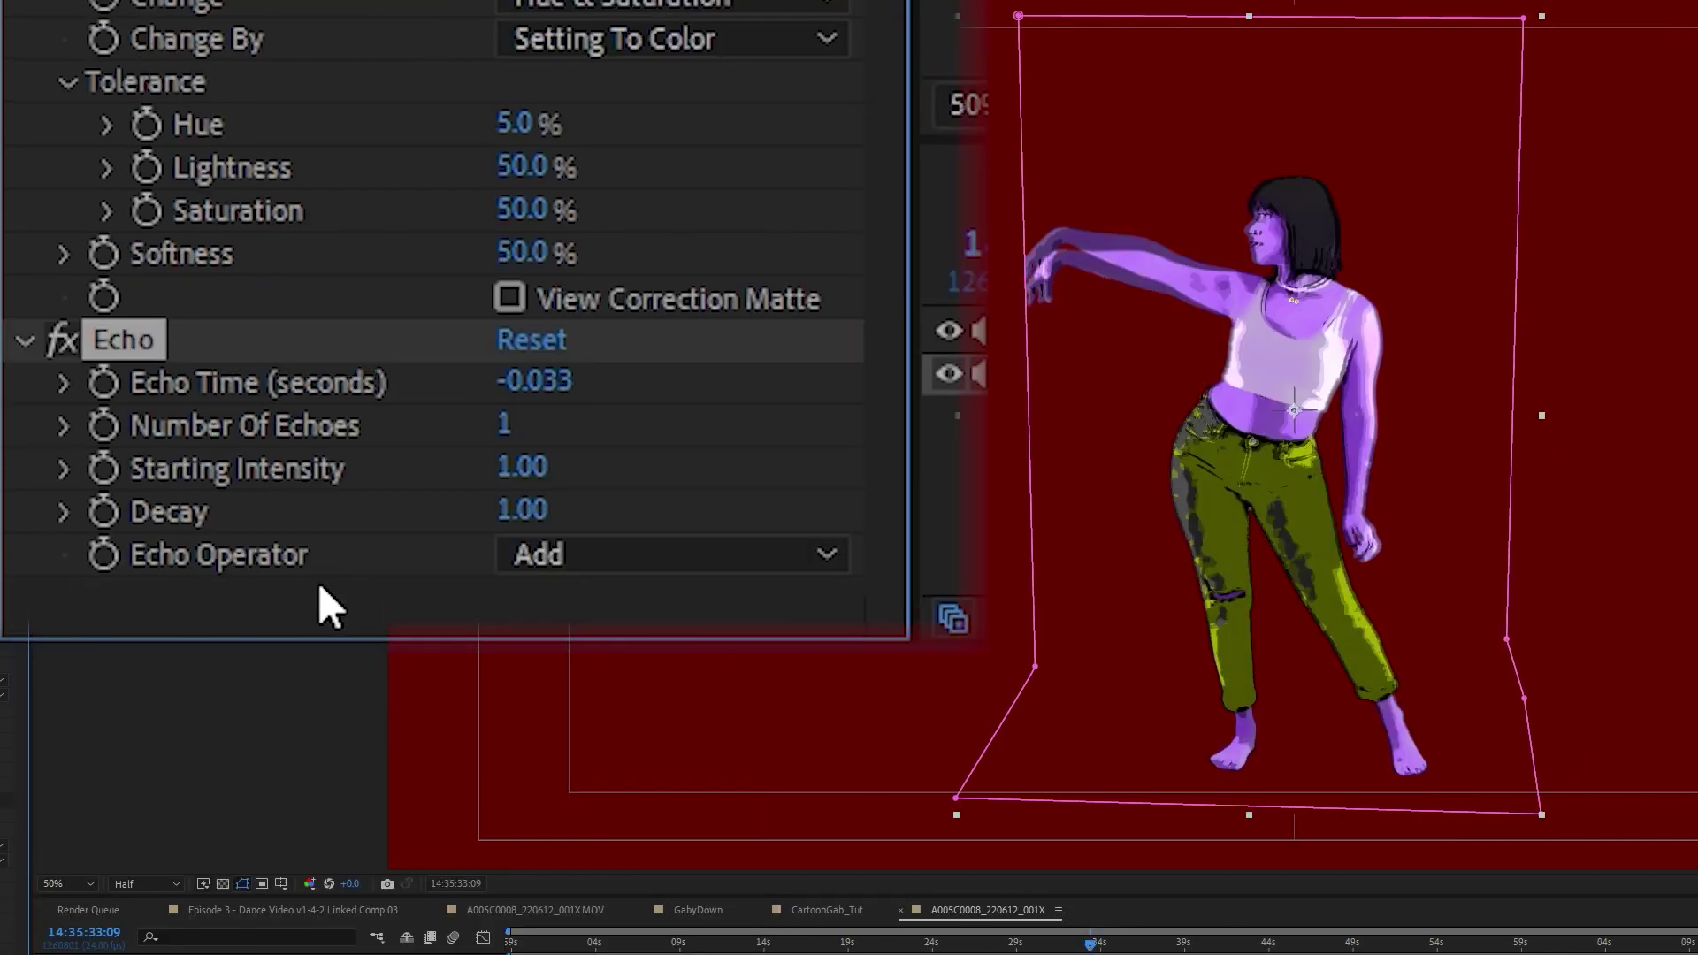
Set Echo to Composite In Front and tint the middle dancer green-yellow
{"action": "left_click", "coordinate": [598, 559]}
{"action": "left_click", "coordinate": [790, 459]}
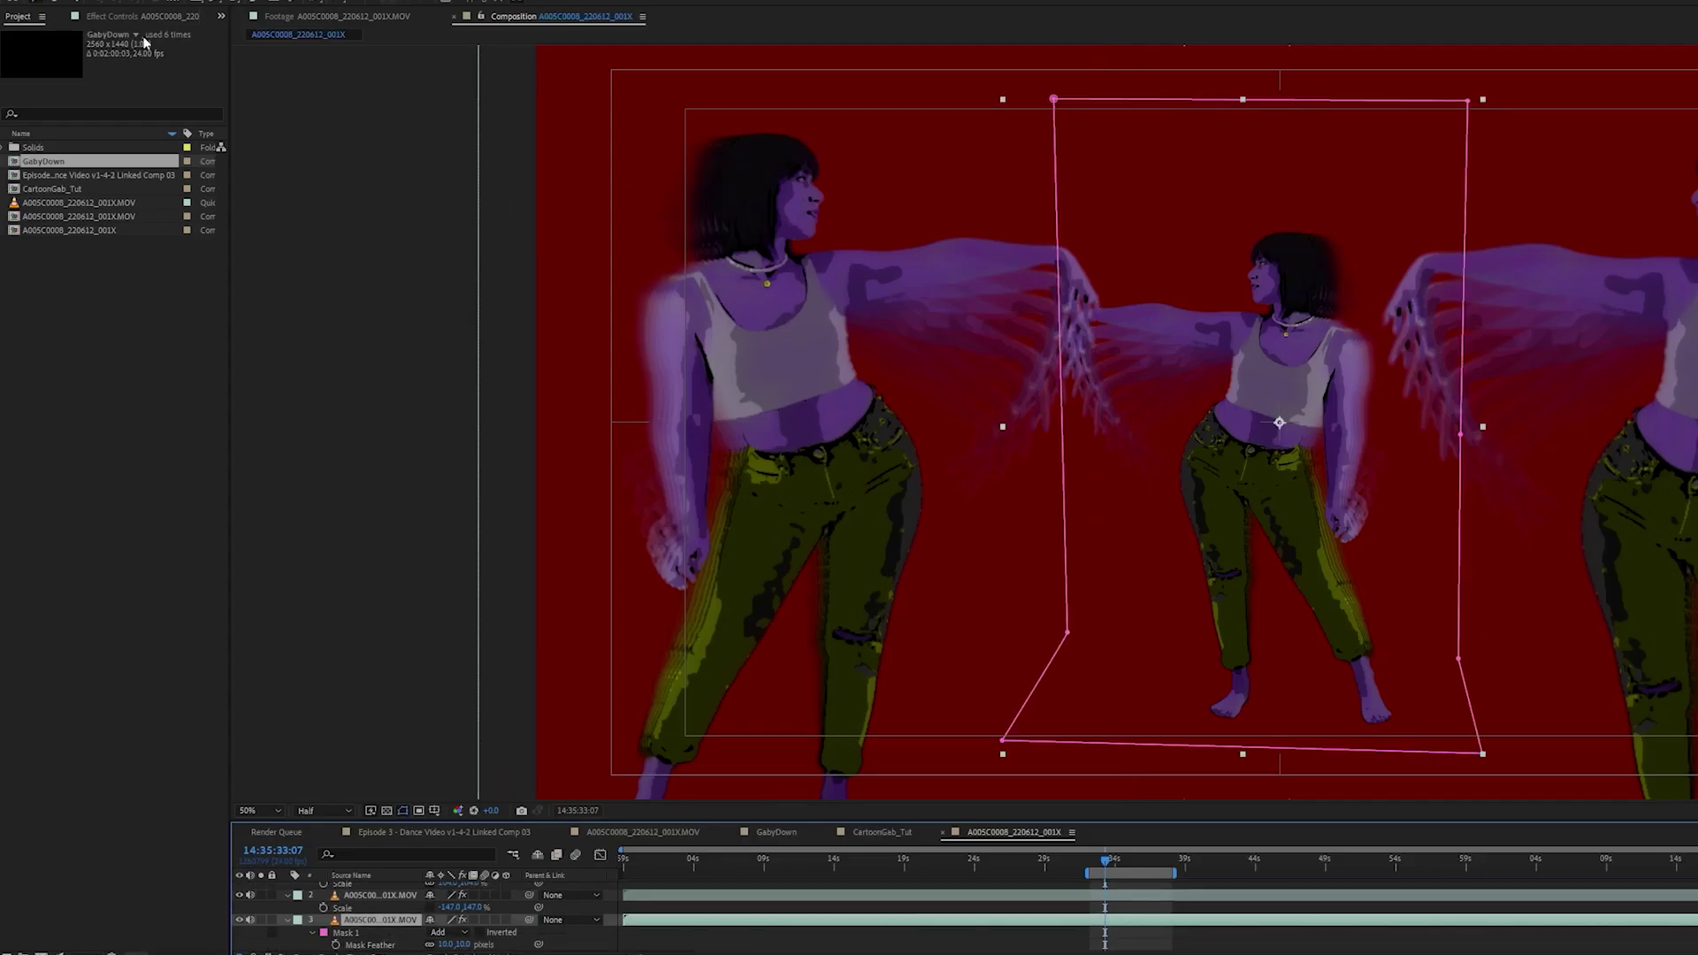
{"action": "left_click", "coordinate": [130, 630]}
{"action": "left_click", "coordinate": [784, 368]}
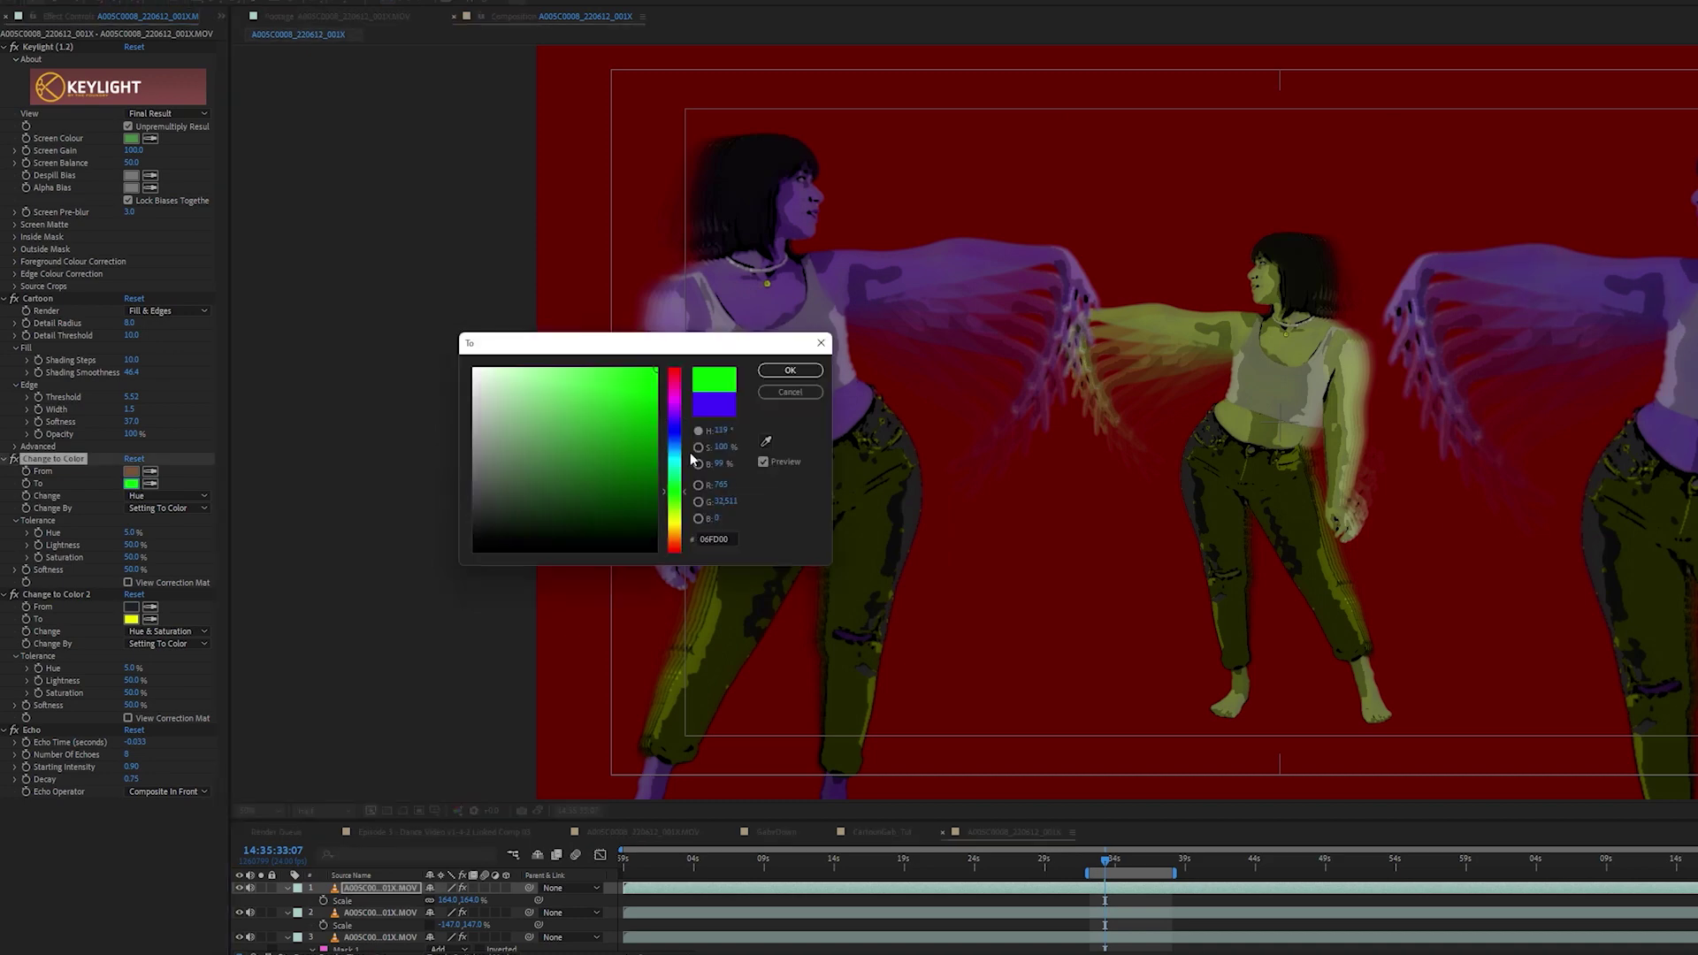
Confirm green as the right-hand dancer's Change to Color swatch
{"action": "key", "text": "Return"}
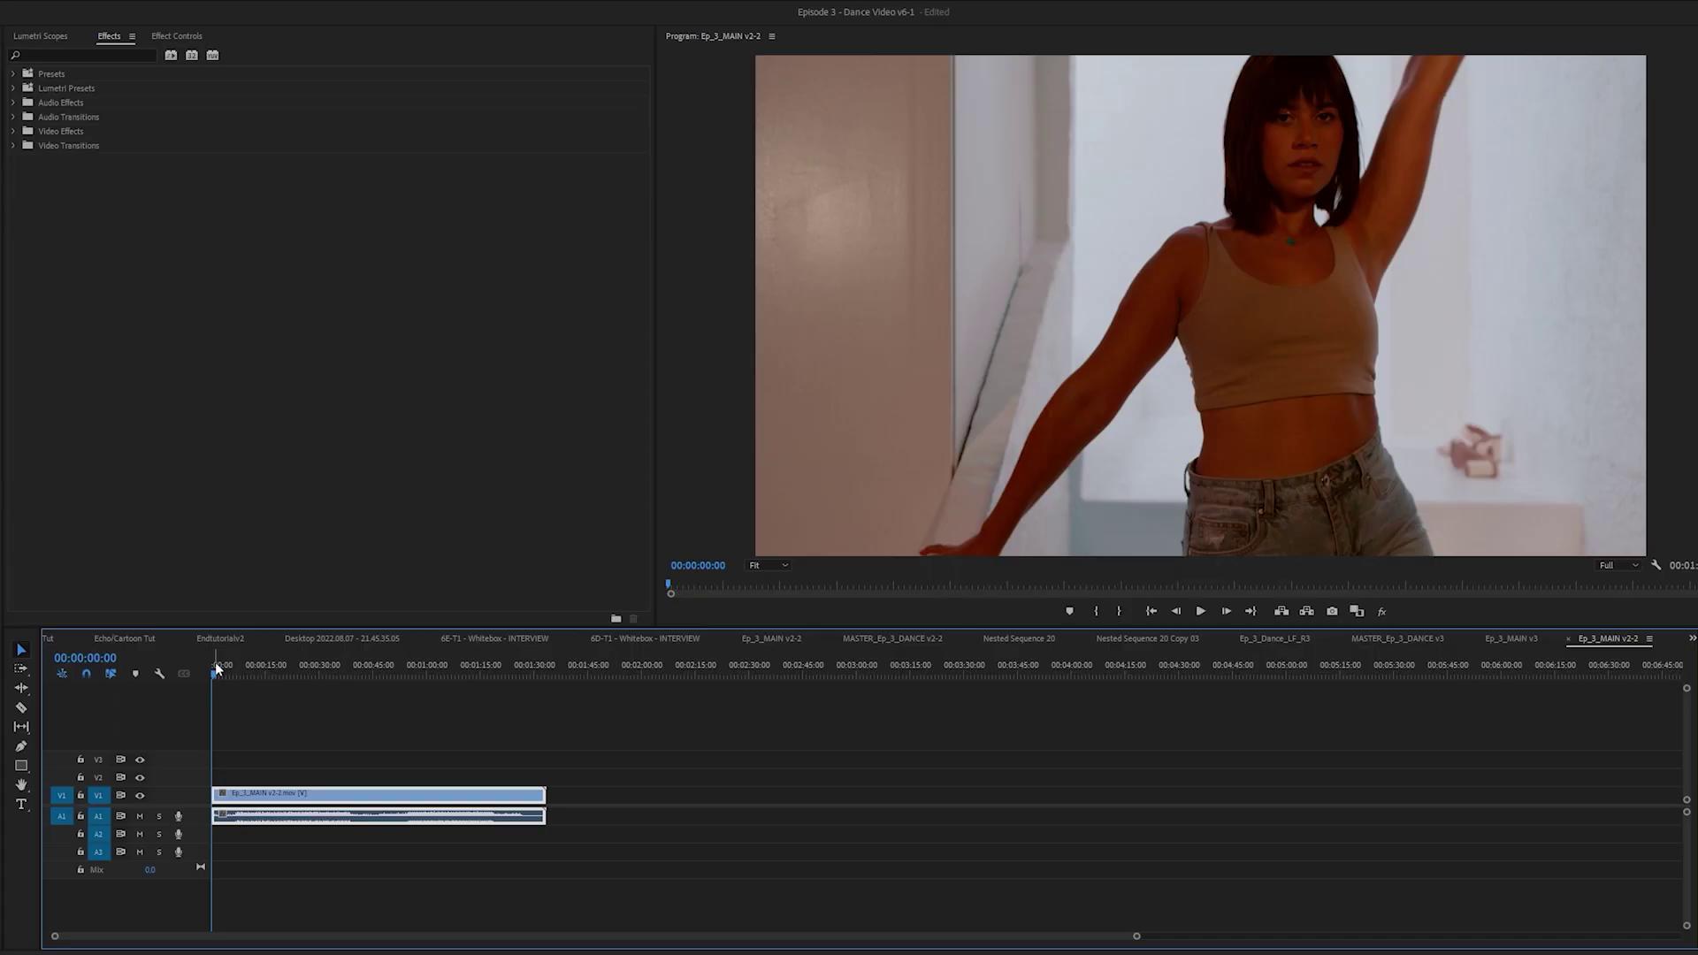
Change the sequence frame size to 1440 × 2560 and accept deleting the previews
{"action": "left_click_drag", "start_coordinate": [220, 677], "coordinate": [188, 772]}
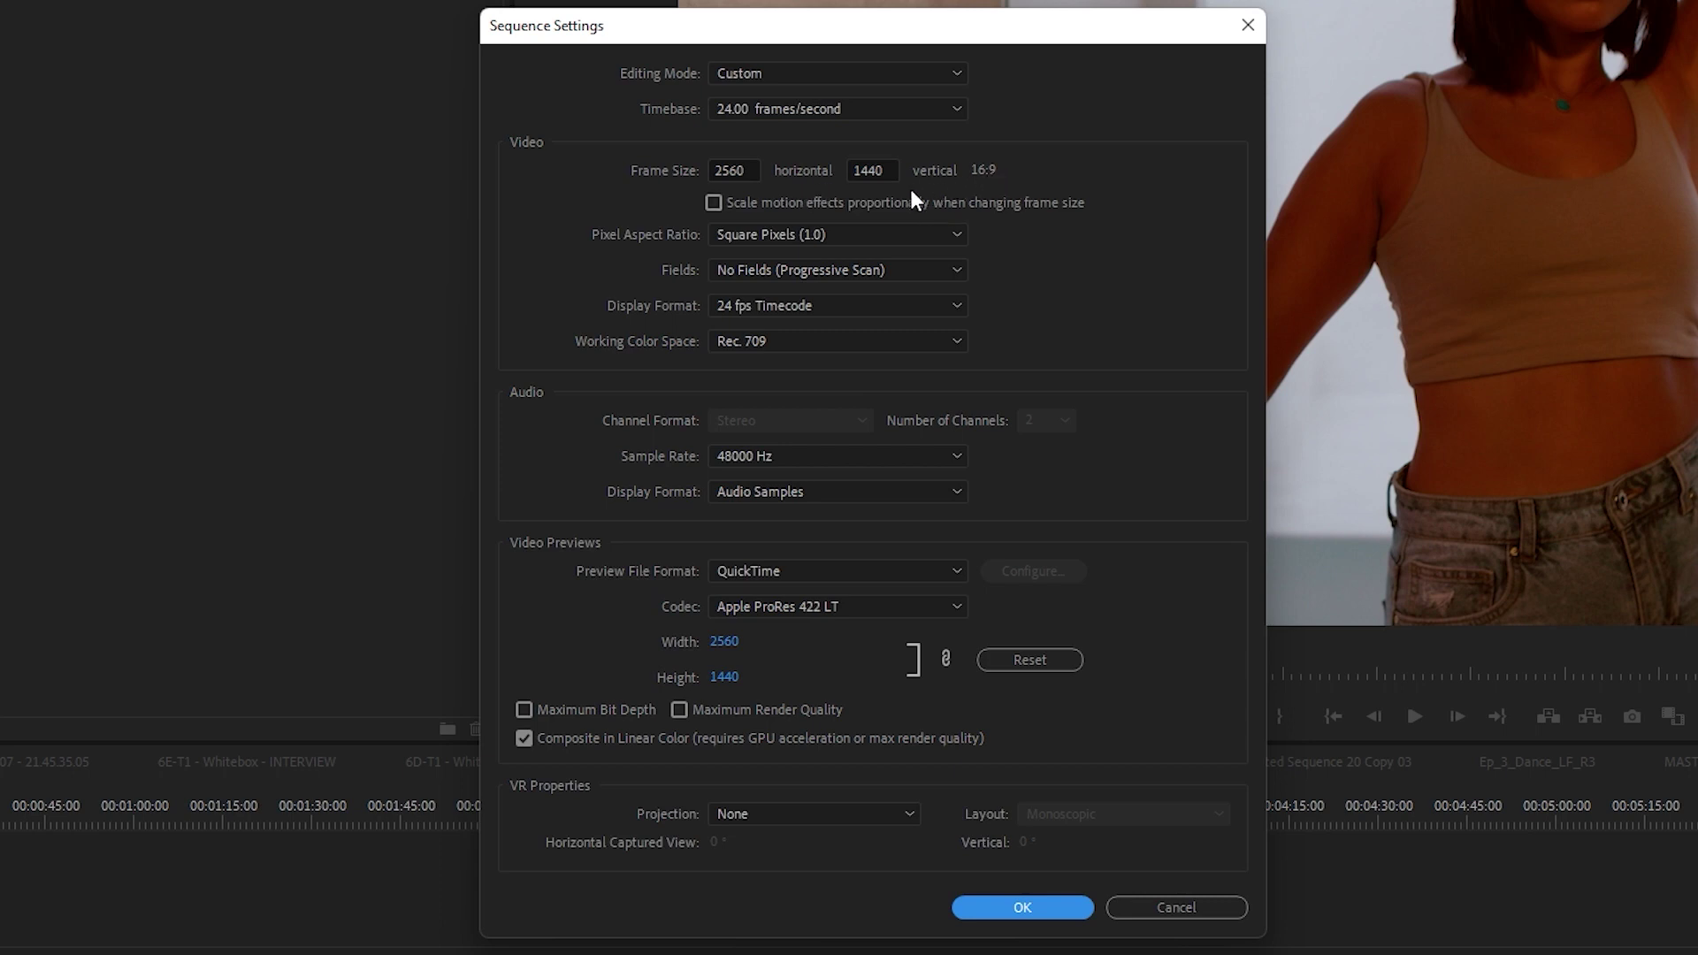
{"action": "double_click", "coordinate": [739, 171]}
{"action": "type", "text": "1440"}
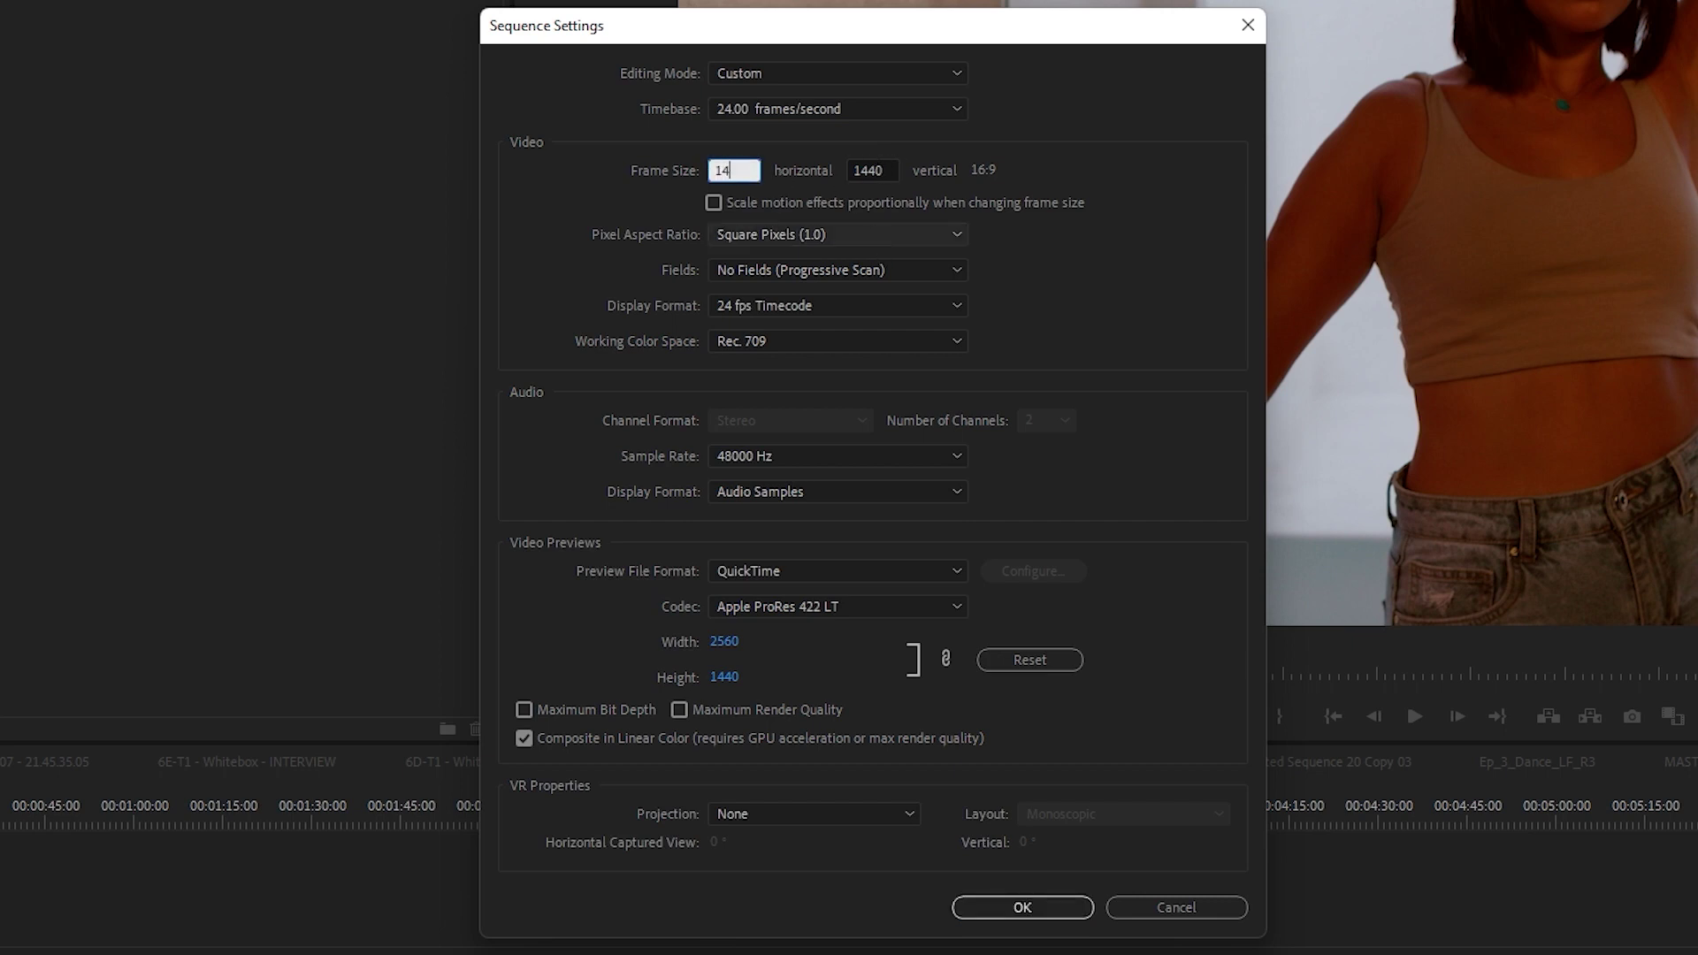
{"action": "type", "text": "2560"}
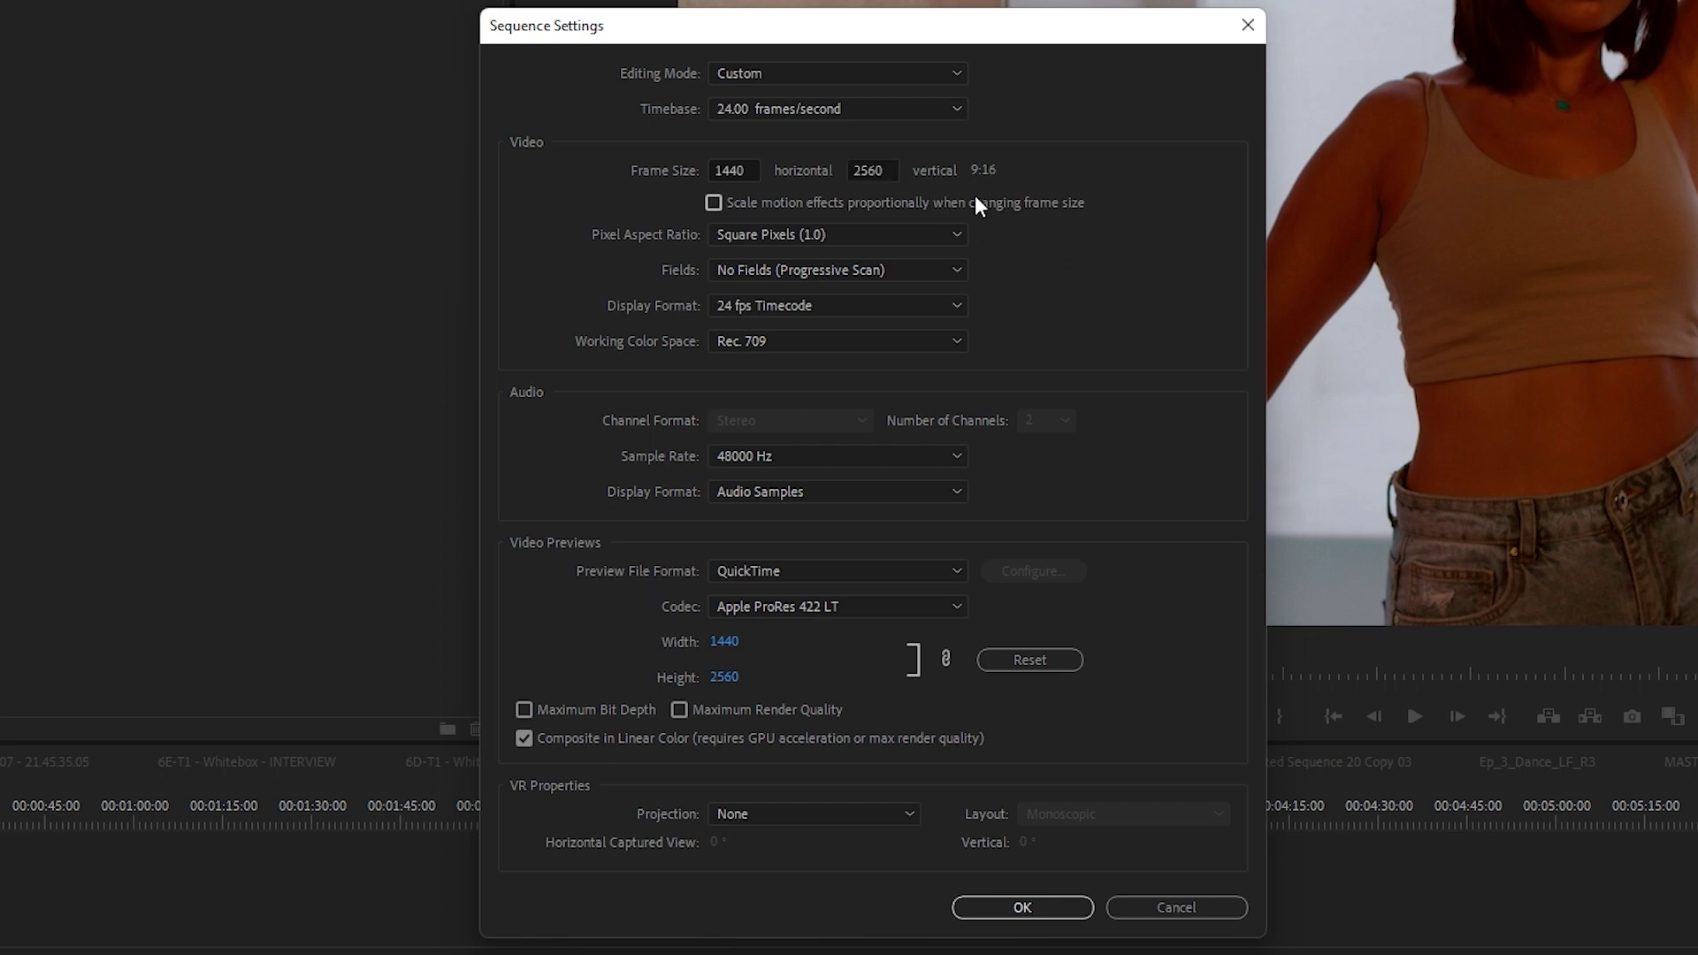
{"action": "left_click", "coordinate": [1022, 908]}
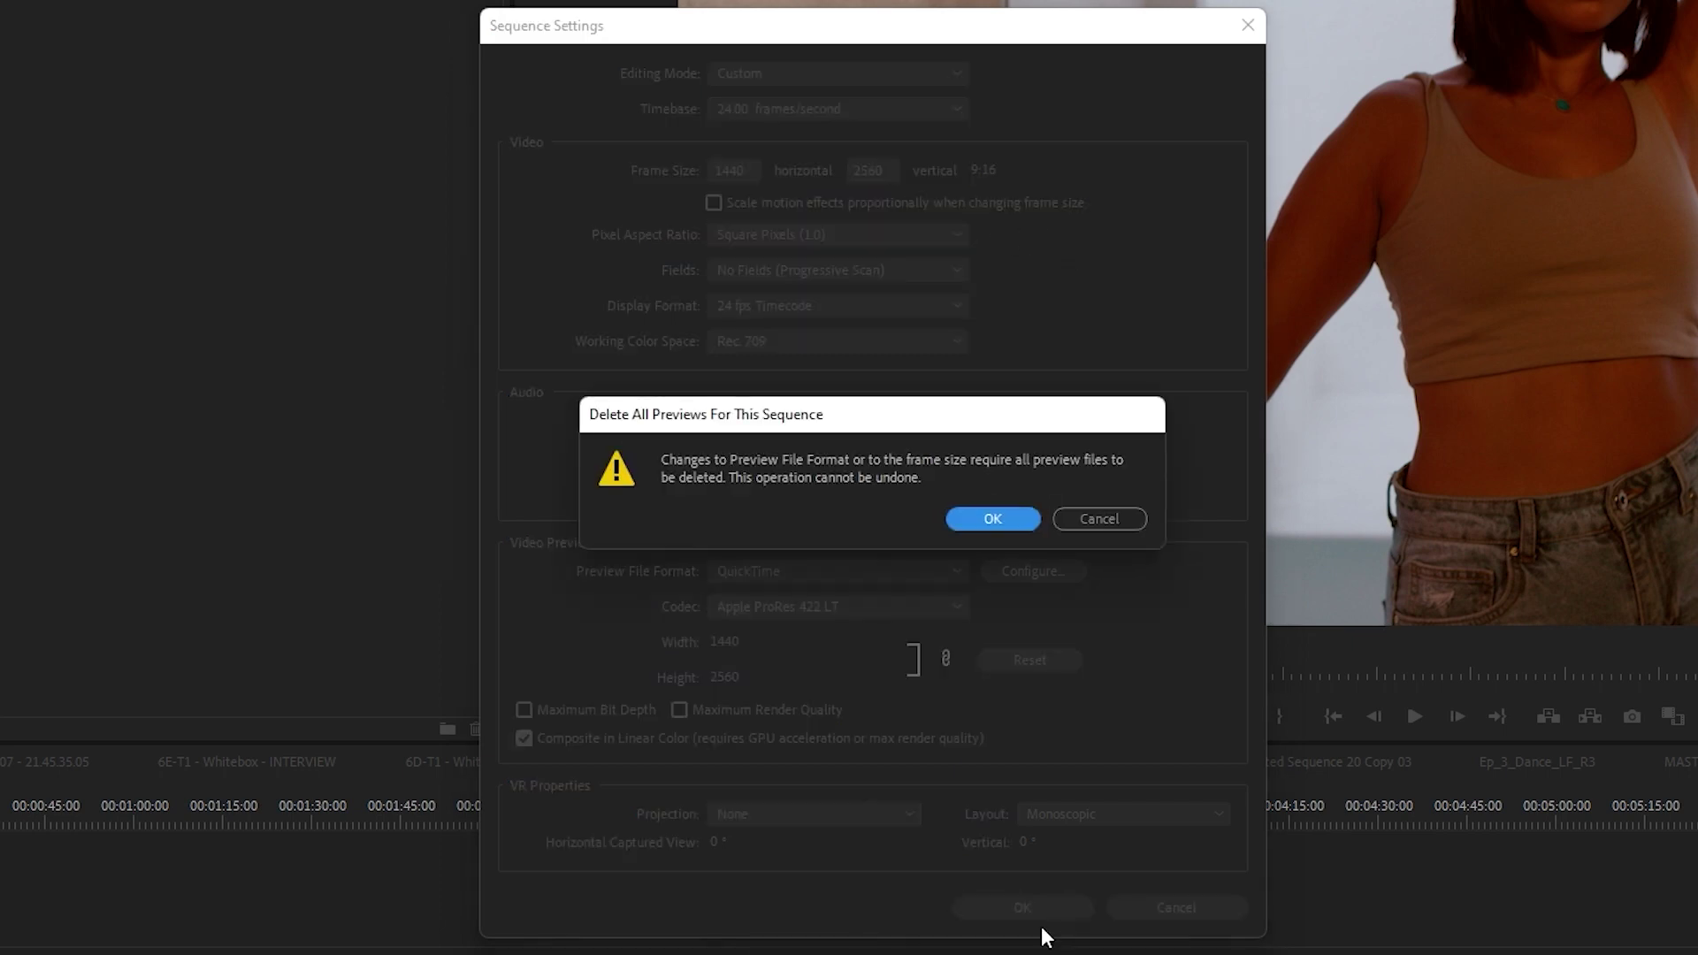
{"action": "left_click", "coordinate": [982, 519]}
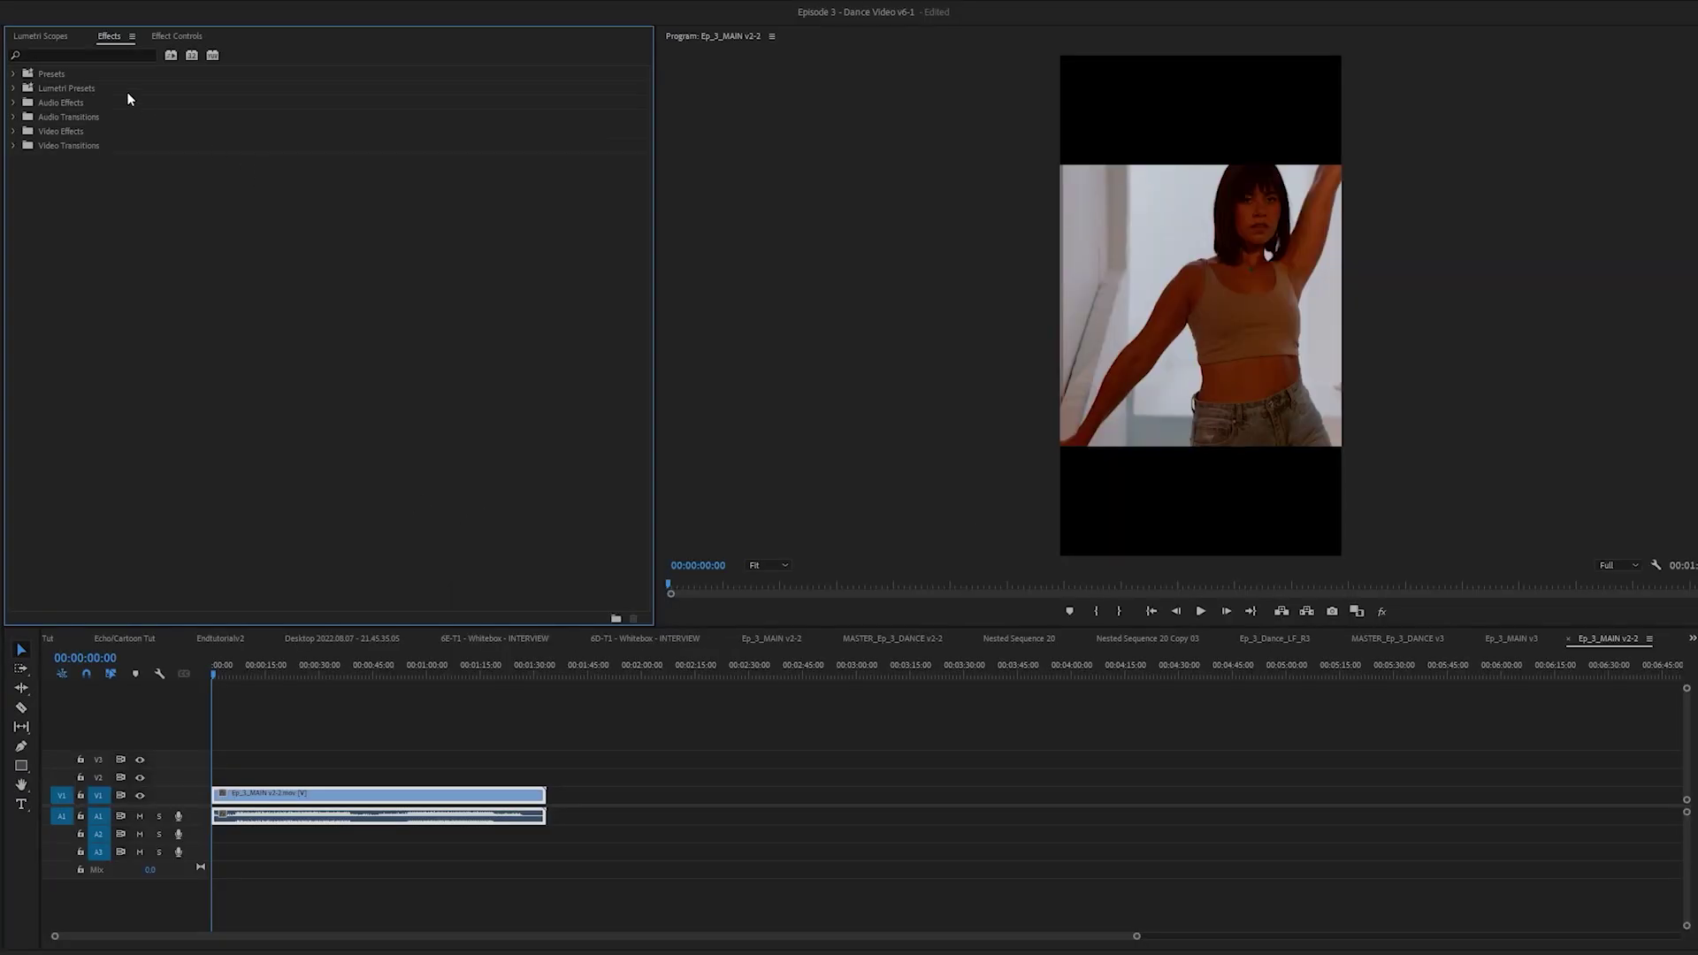
Apply Auto Reframe to the V1 dance clip and scrub its first seconds to check the framing
{"action": "left_click", "coordinate": [76, 56]}
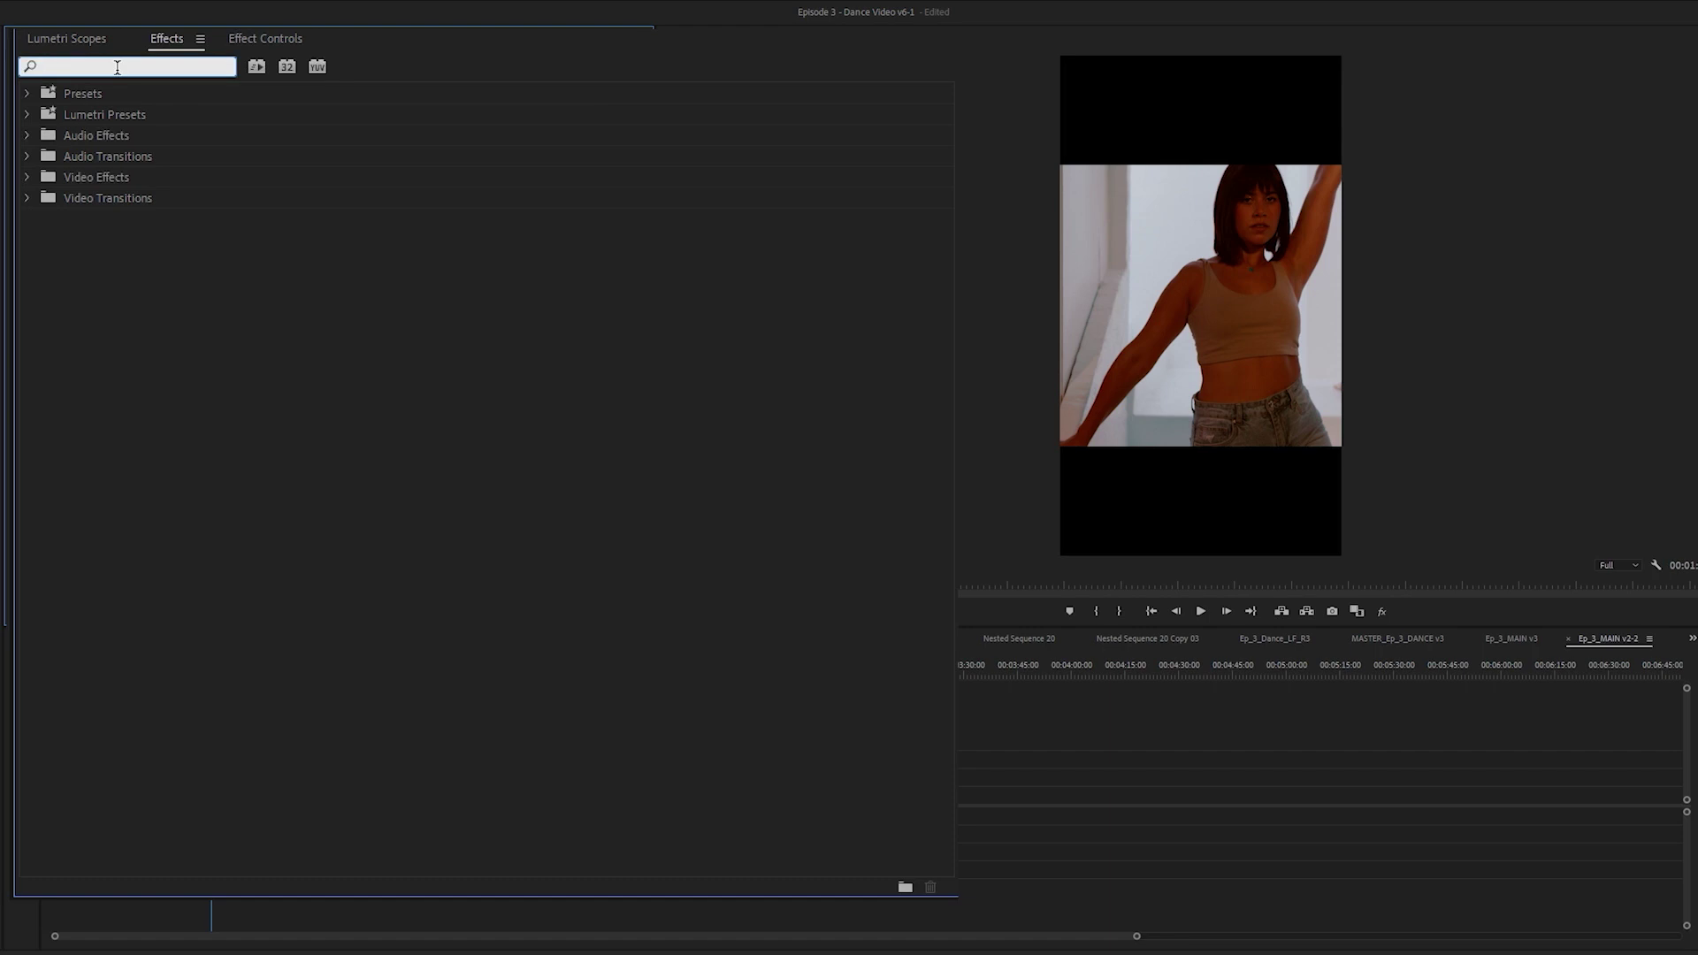
{"action": "type", "text": "auto refr"}
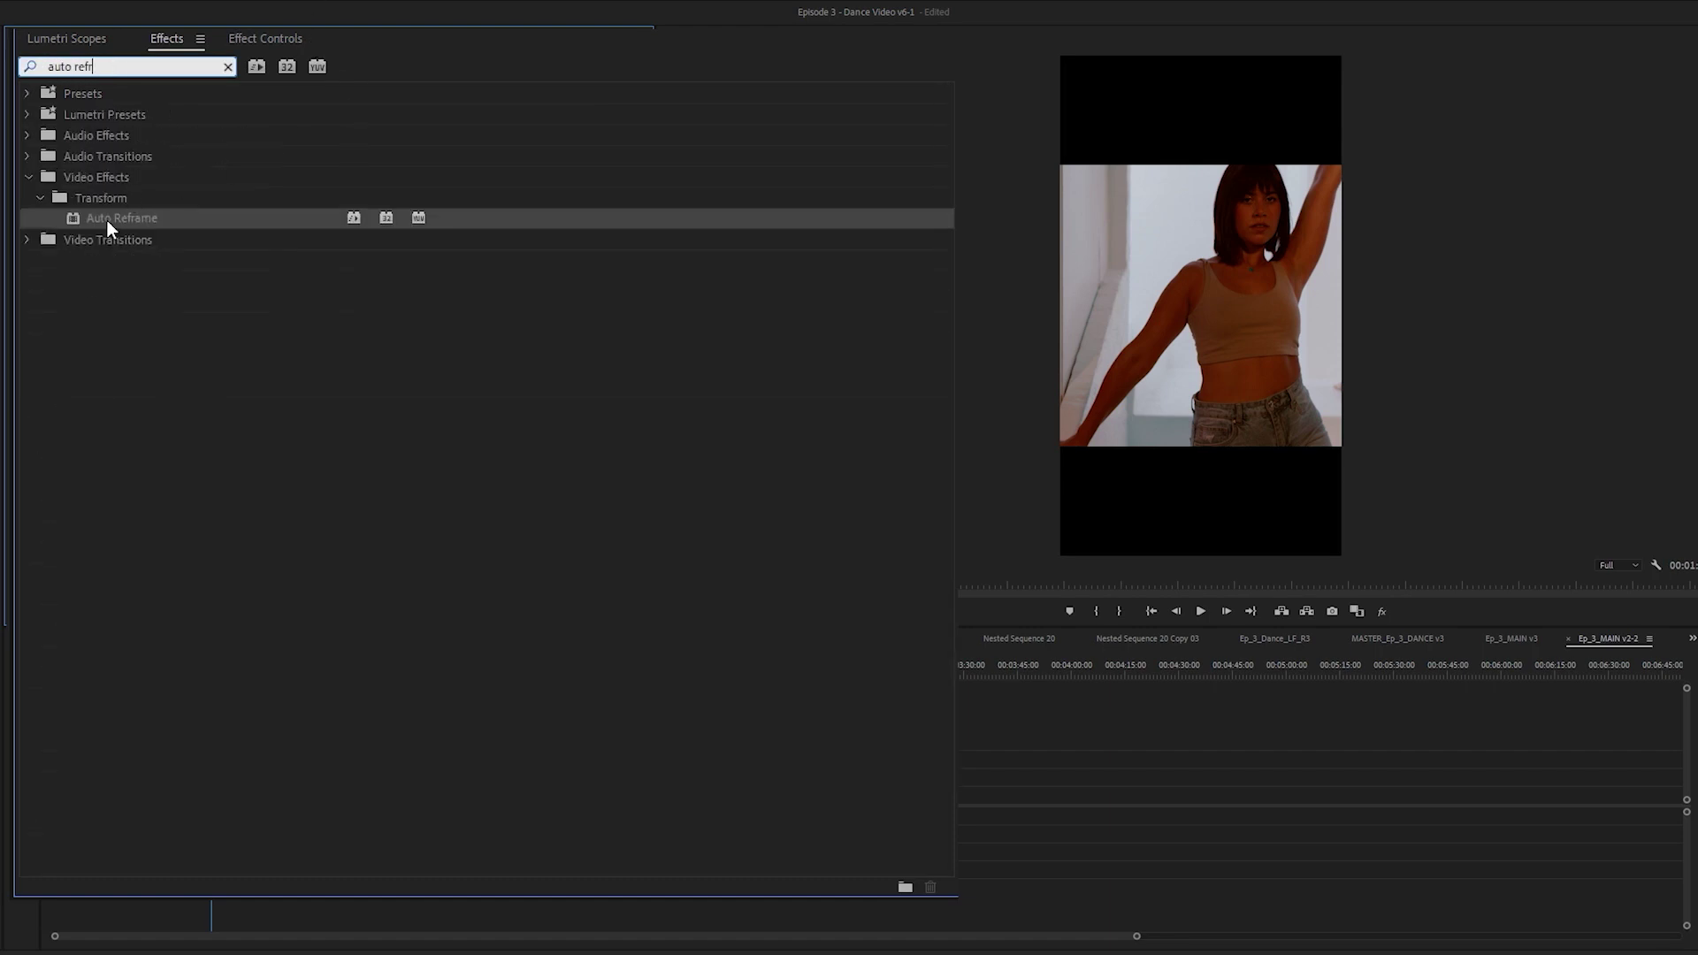
{"action": "left_click", "coordinate": [108, 220]}
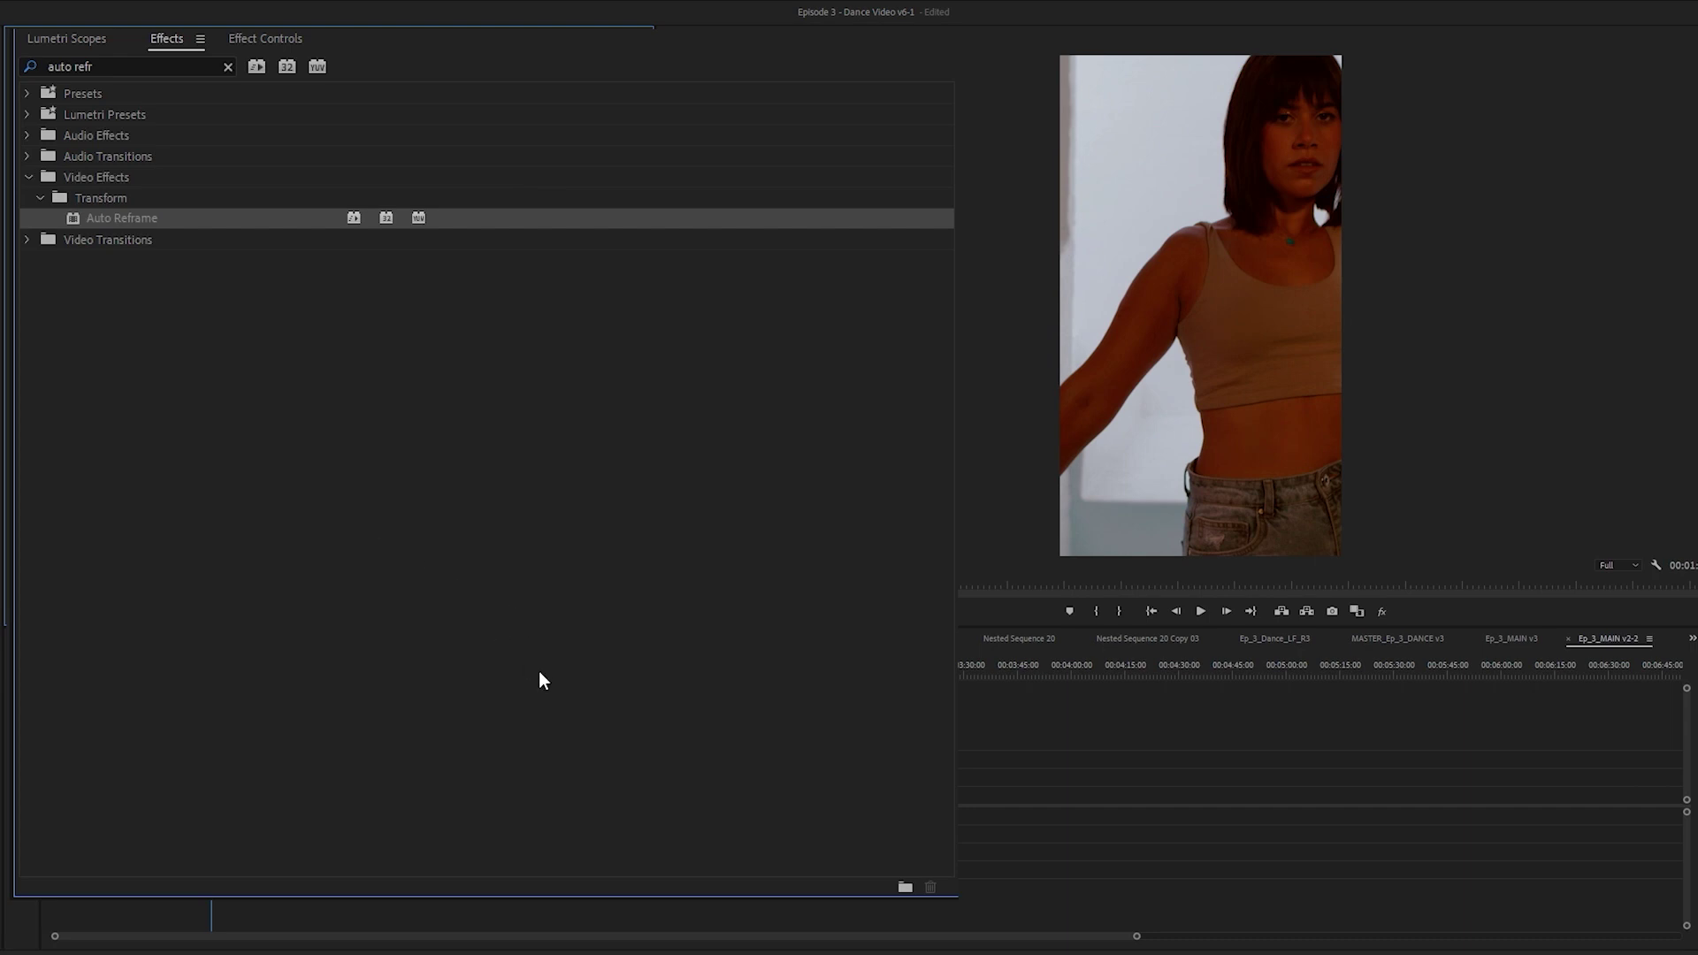
{"action": "right_click", "coordinate": [266, 795]}
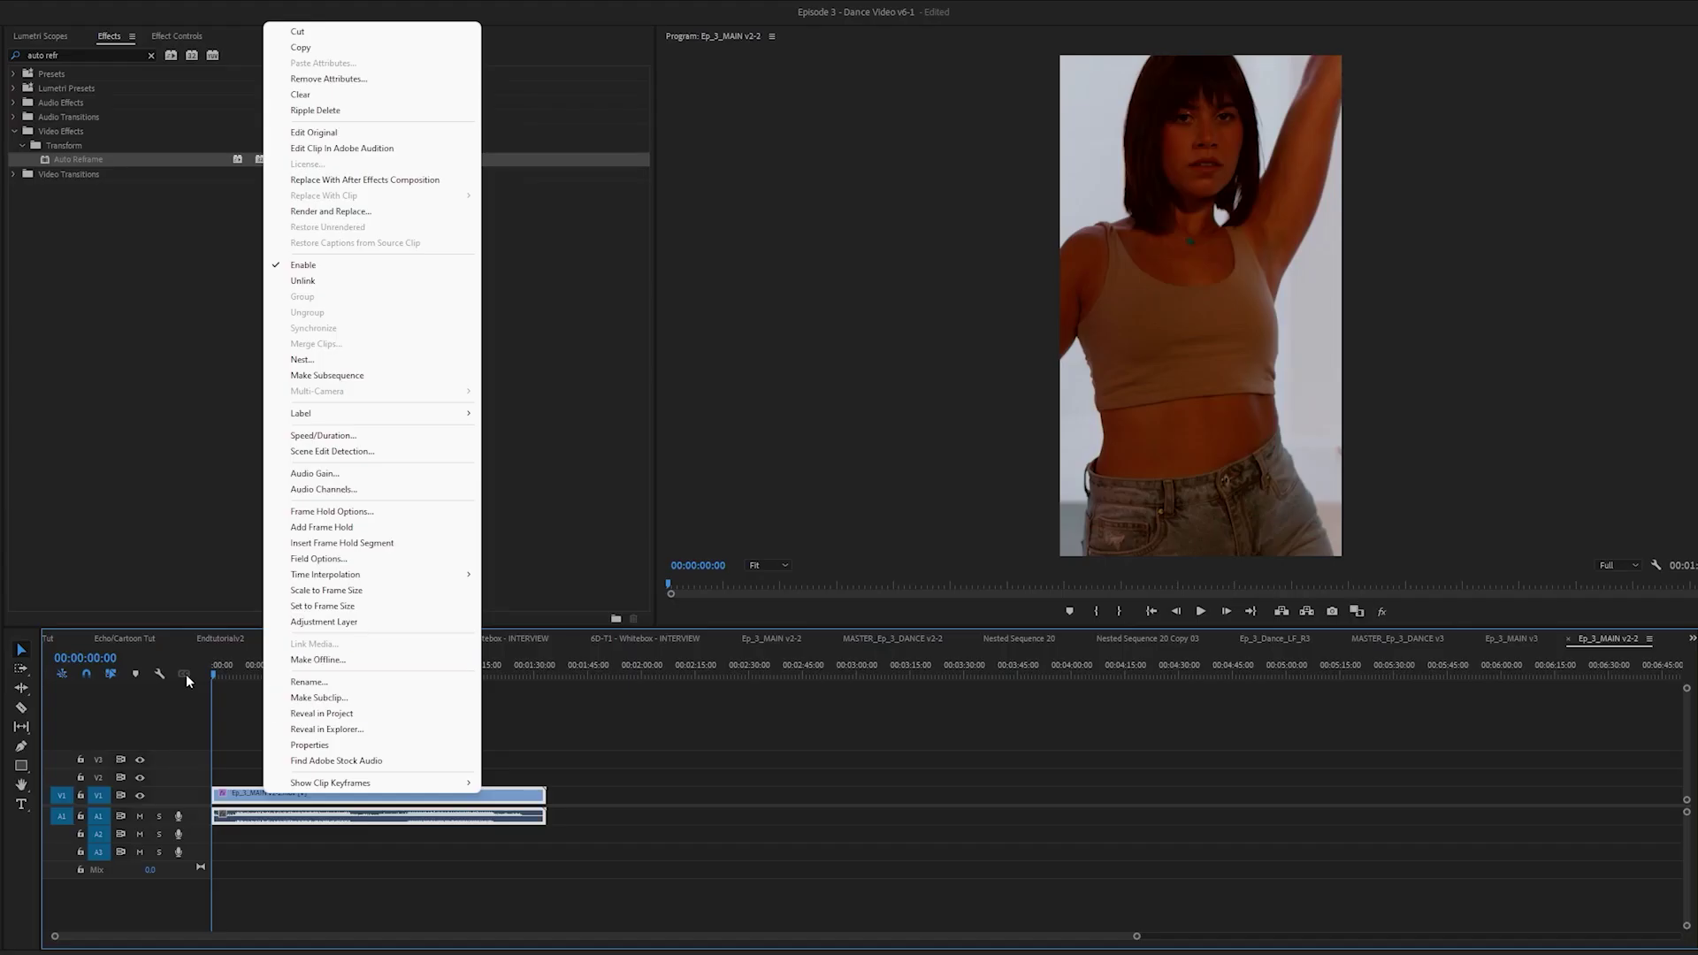
{"action": "left_click", "coordinate": [411, 564]}
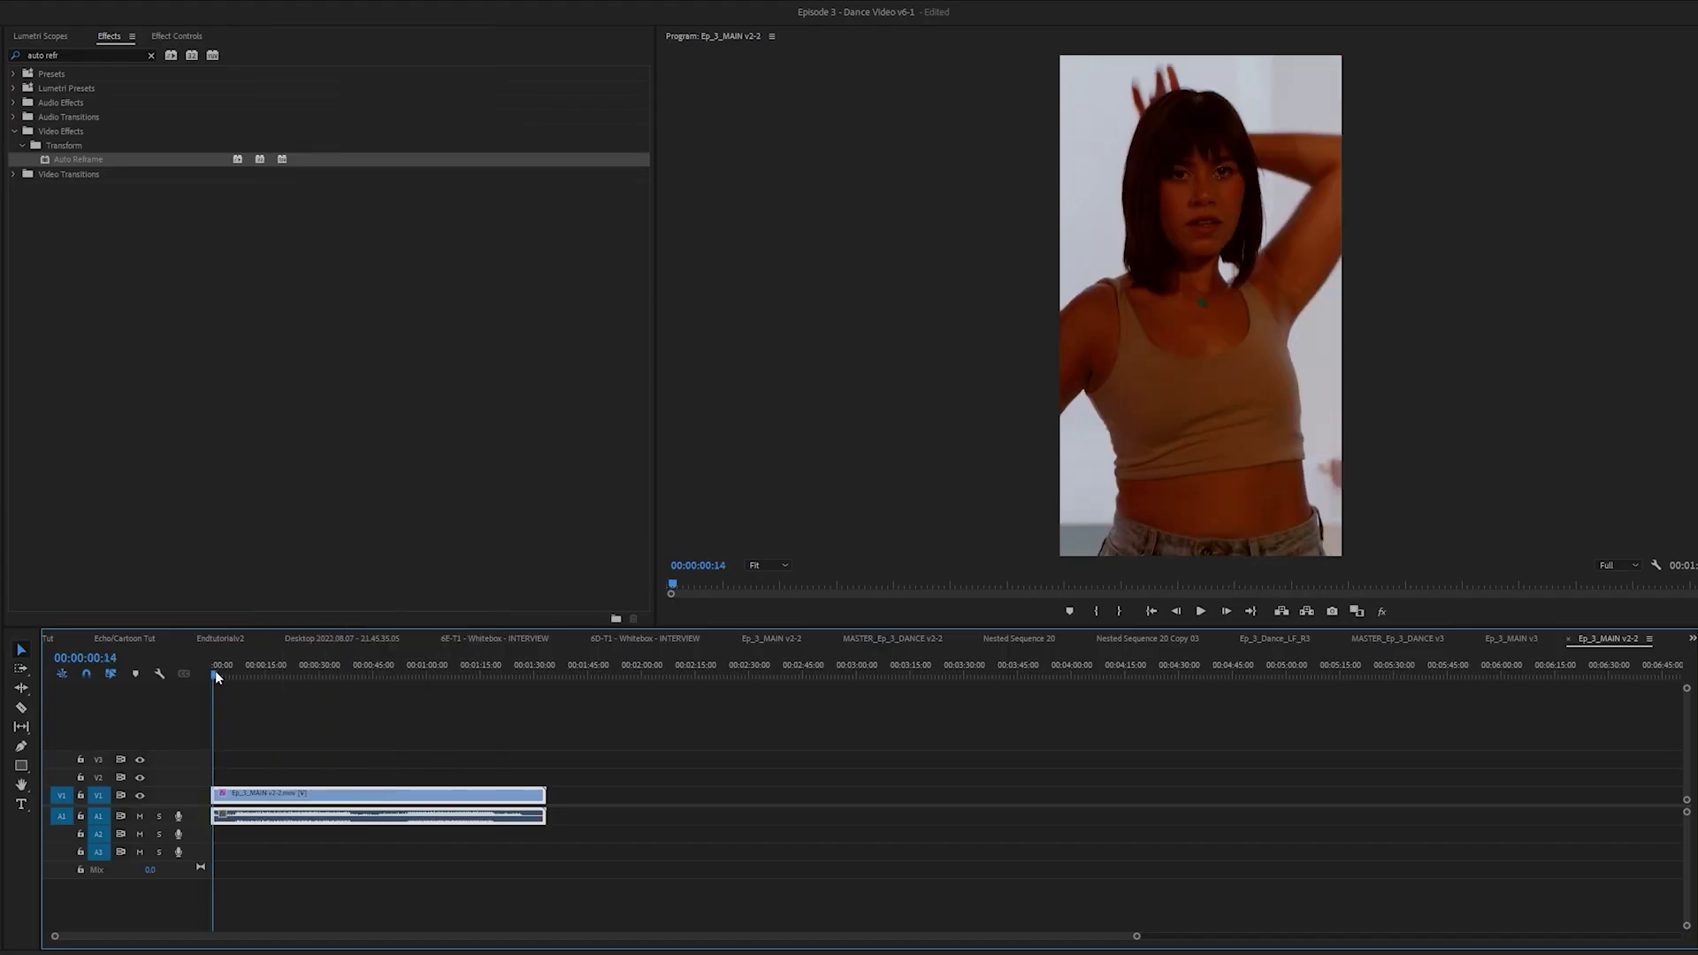
{"action": "left_click_drag", "start_coordinate": [228, 677], "coordinate": [279, 677]}
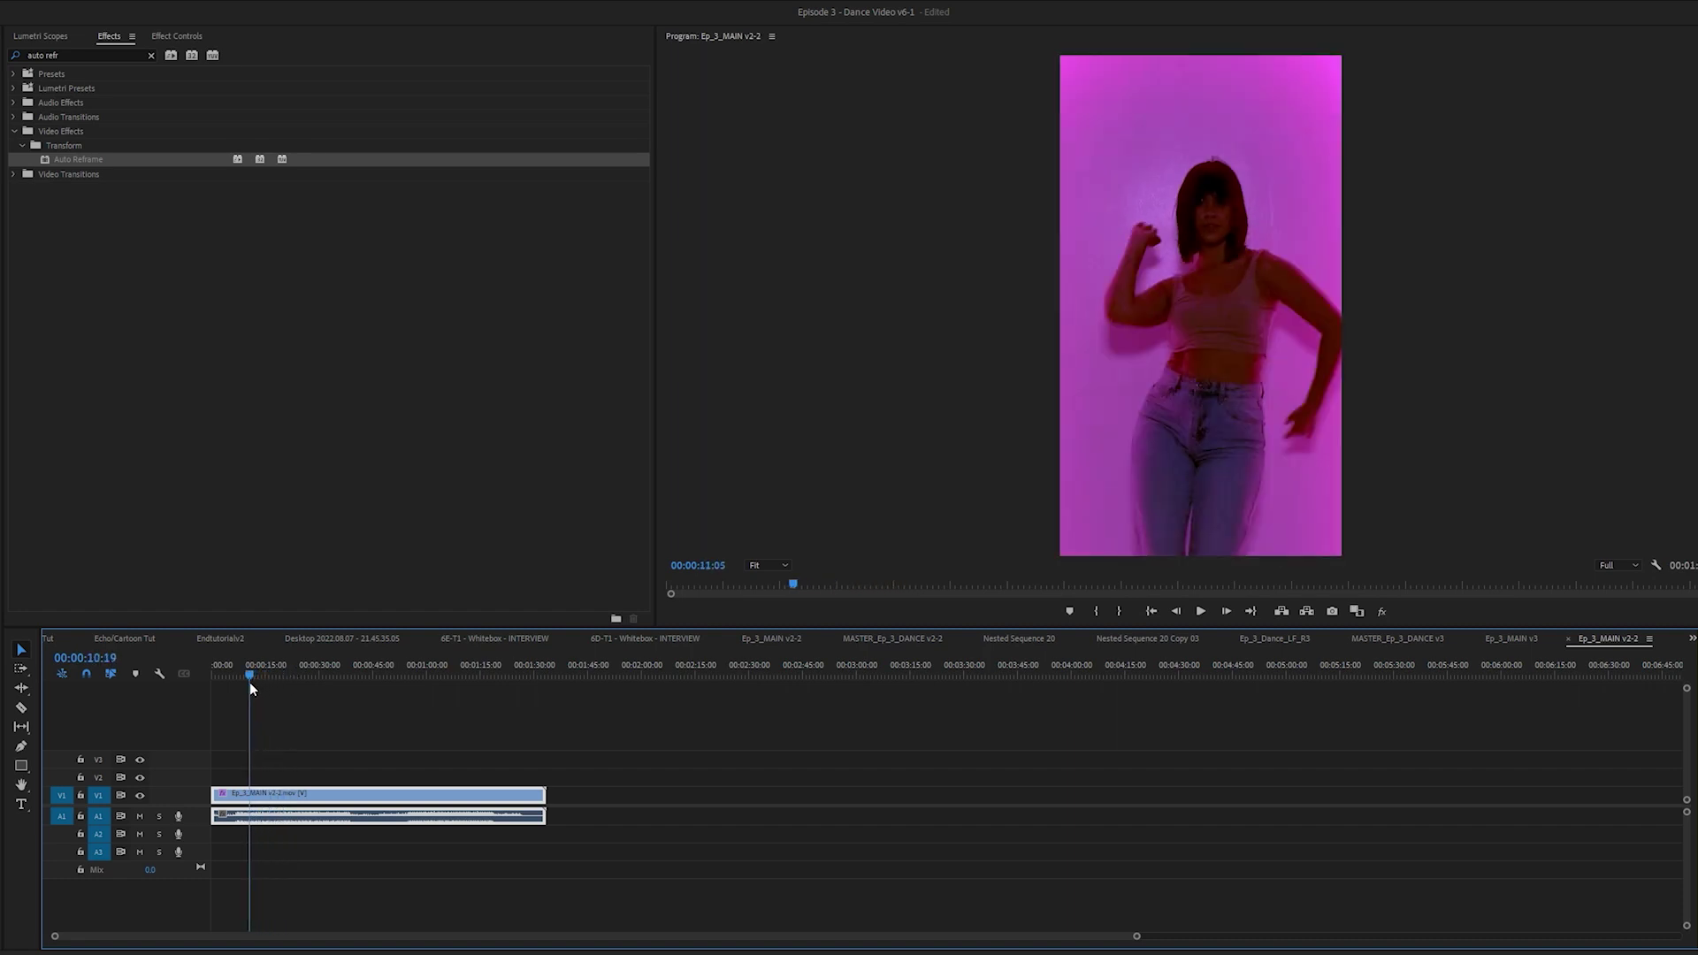